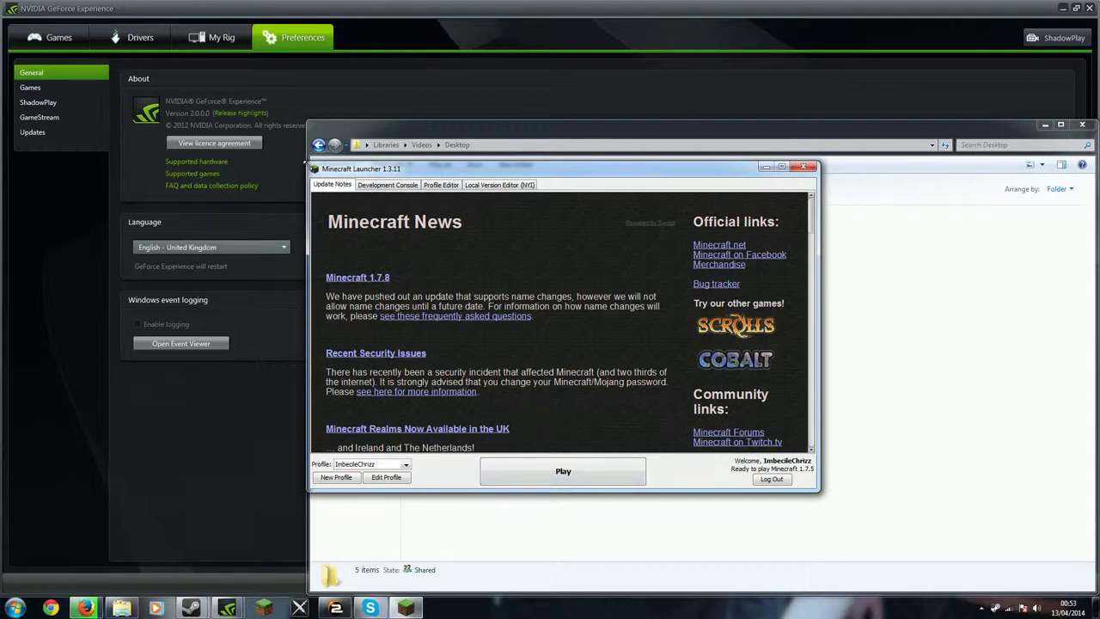
Step: Enlarge the first Minecraft launcher window and restore the second, maximised launcher to a floating window
left_click_drag(306, 163, 187, 100)
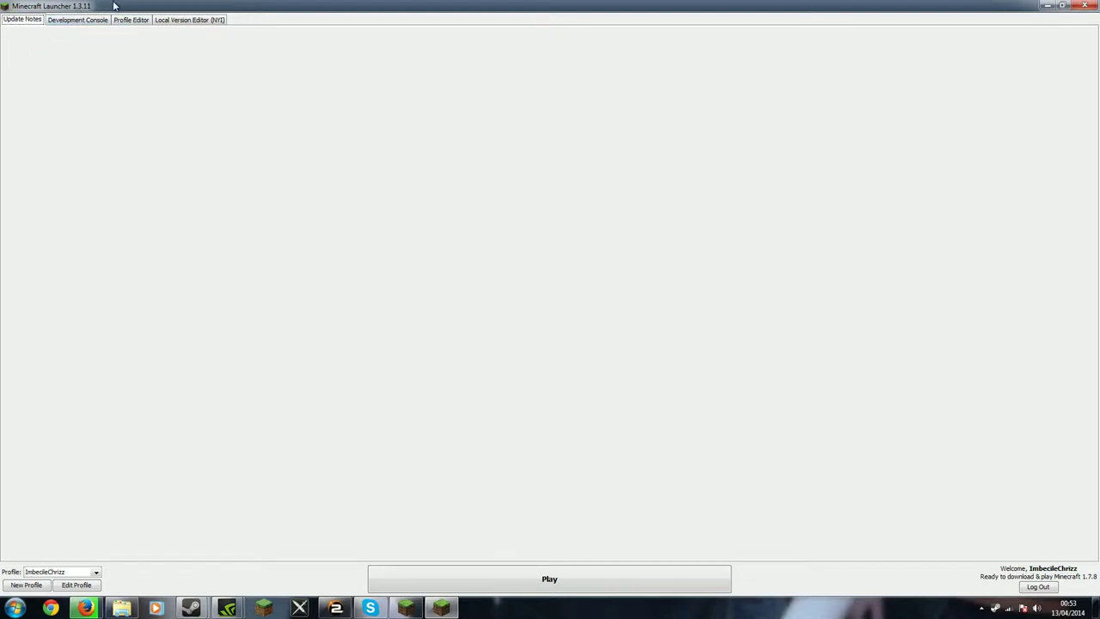
left_click_drag(120, 6, 187, 47)
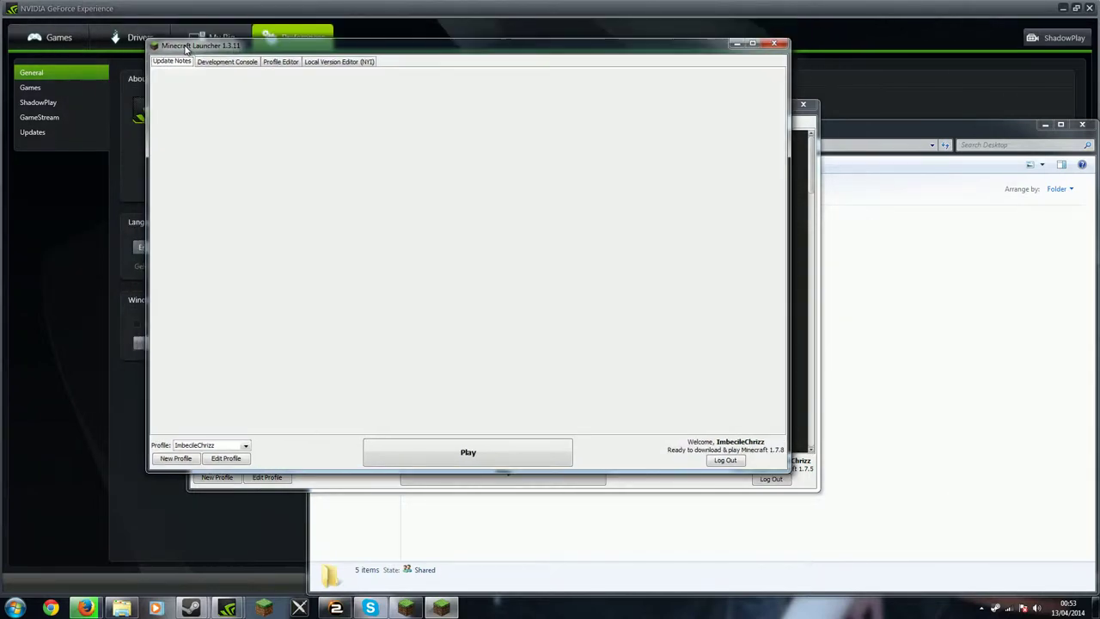
Step: Open the computer's System properties to check its processor and installed memory
left_click(15, 609)
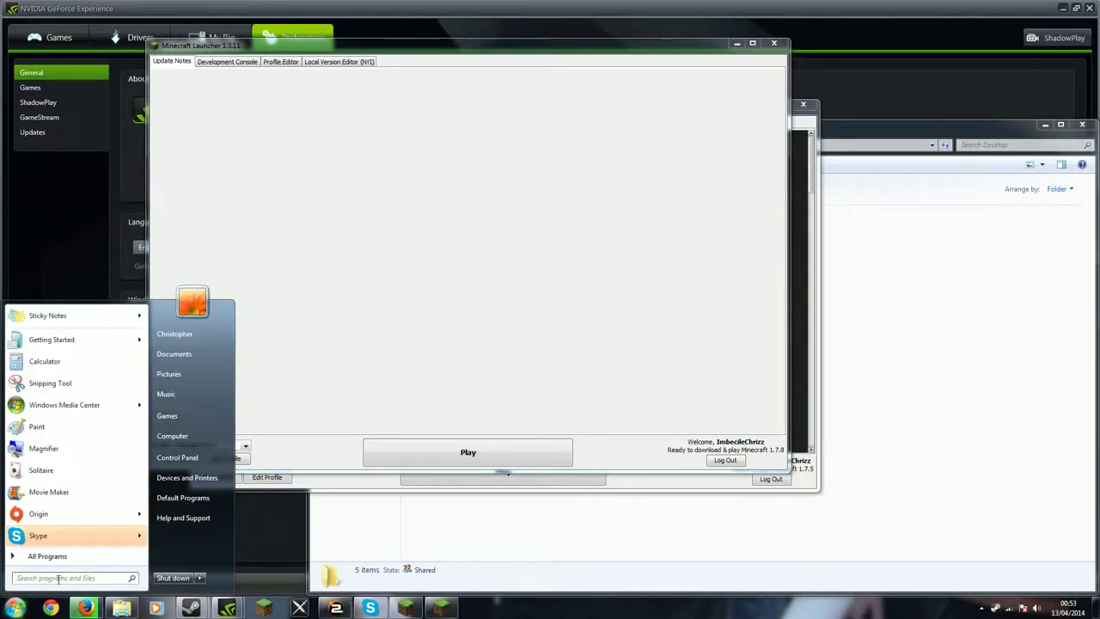
right_click(166, 437)
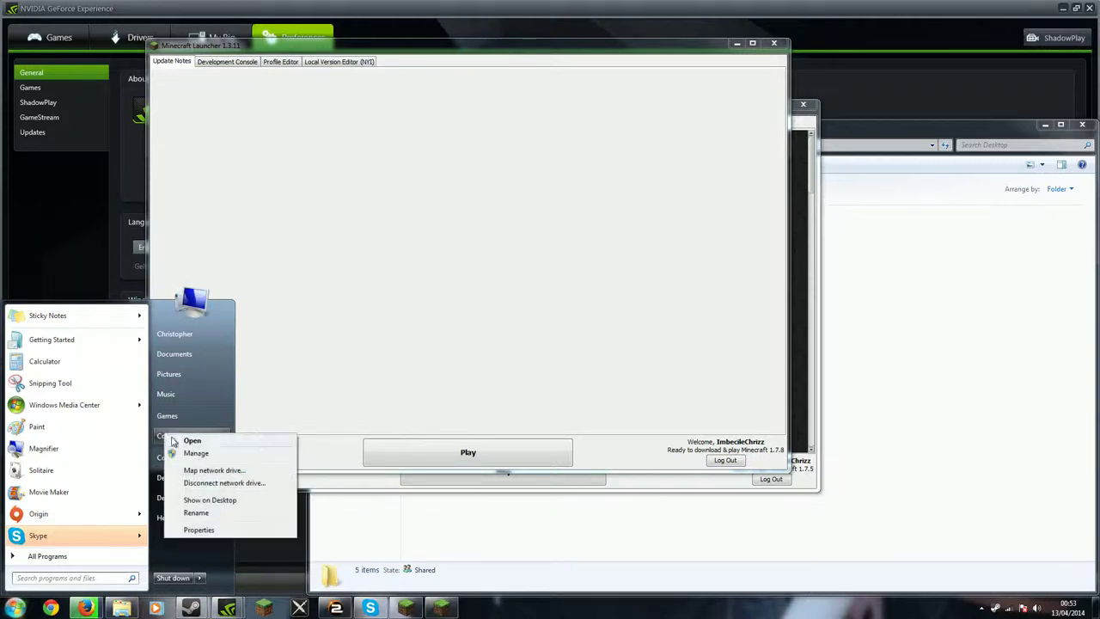
left_click(204, 526)
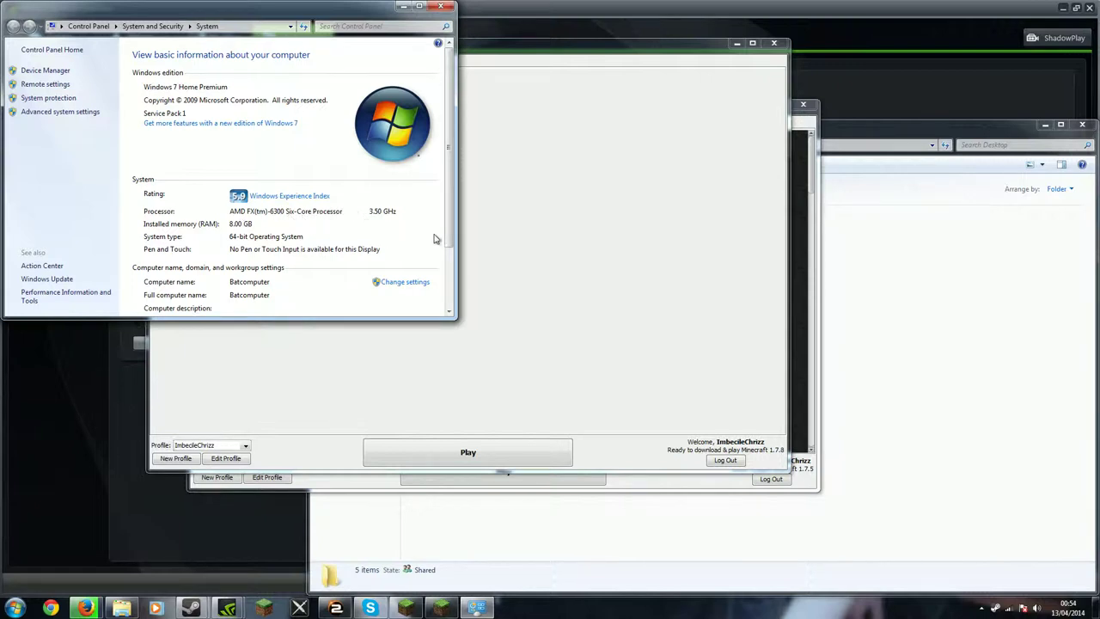
Step: Set the launcher profile's game version to release 1.7.5 in the second launcher, save the profile and start the game
left_click(512, 53)
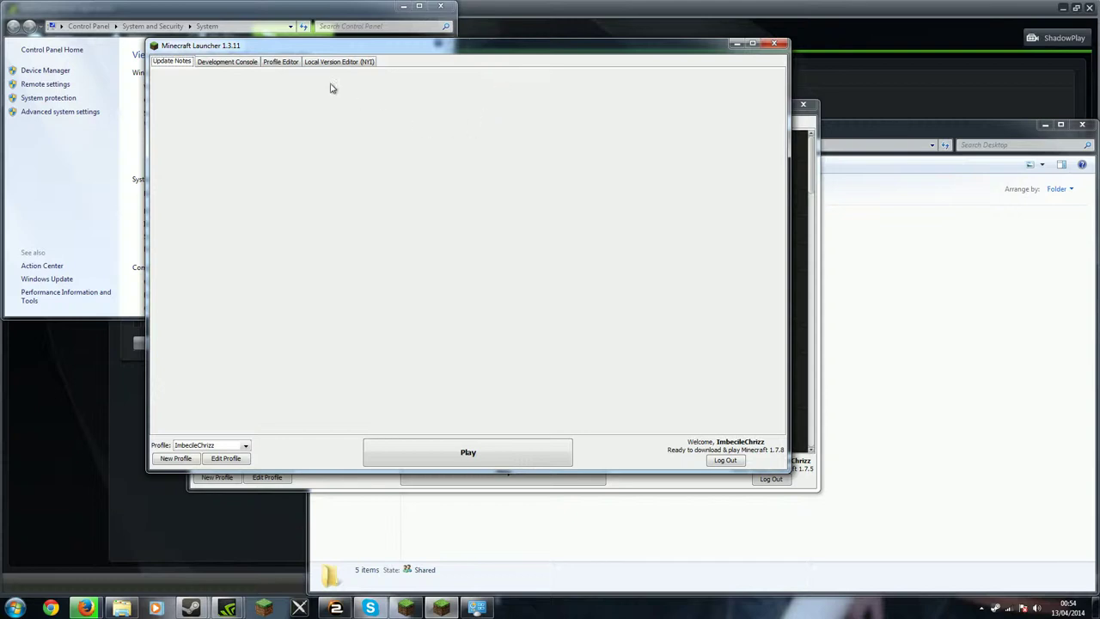
left_click(221, 460)
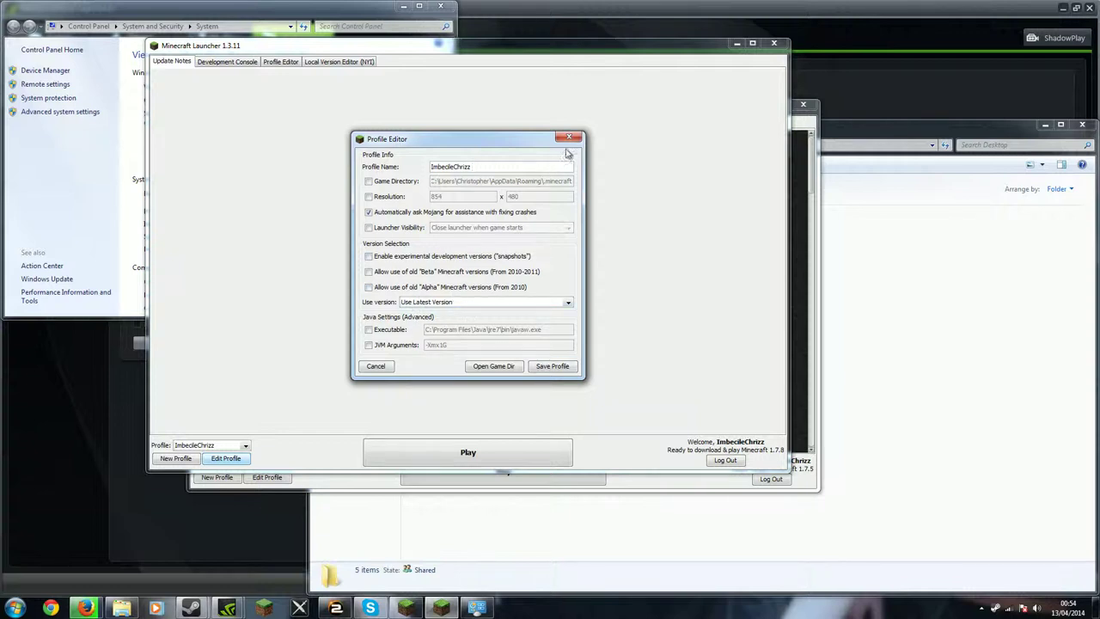
left_click(481, 301)
left_click(455, 344)
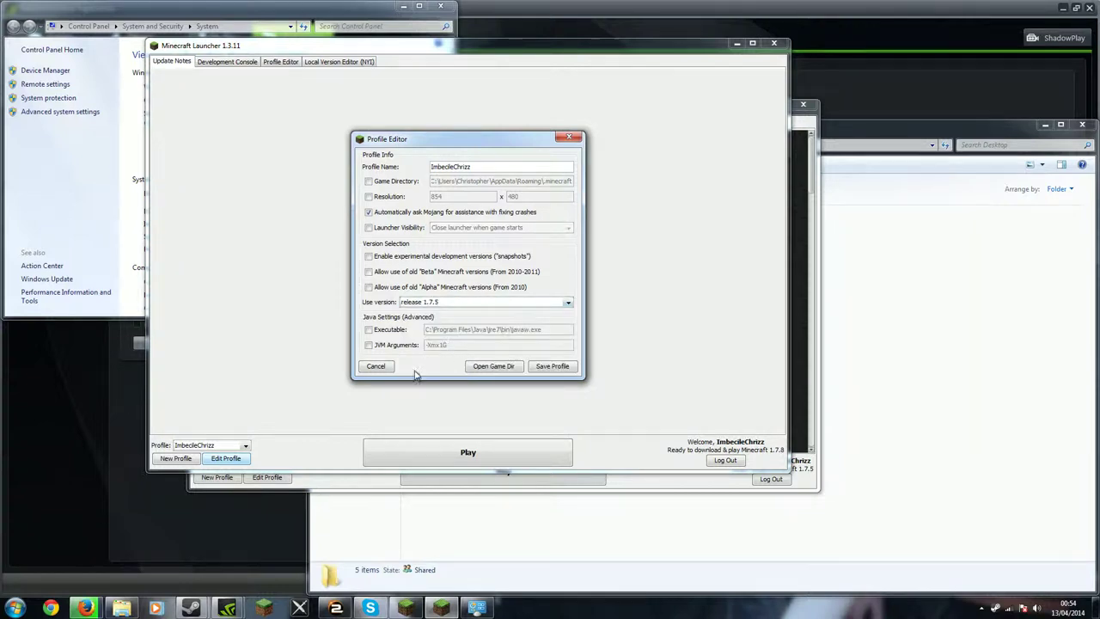
left_click(550, 369)
left_click(487, 453)
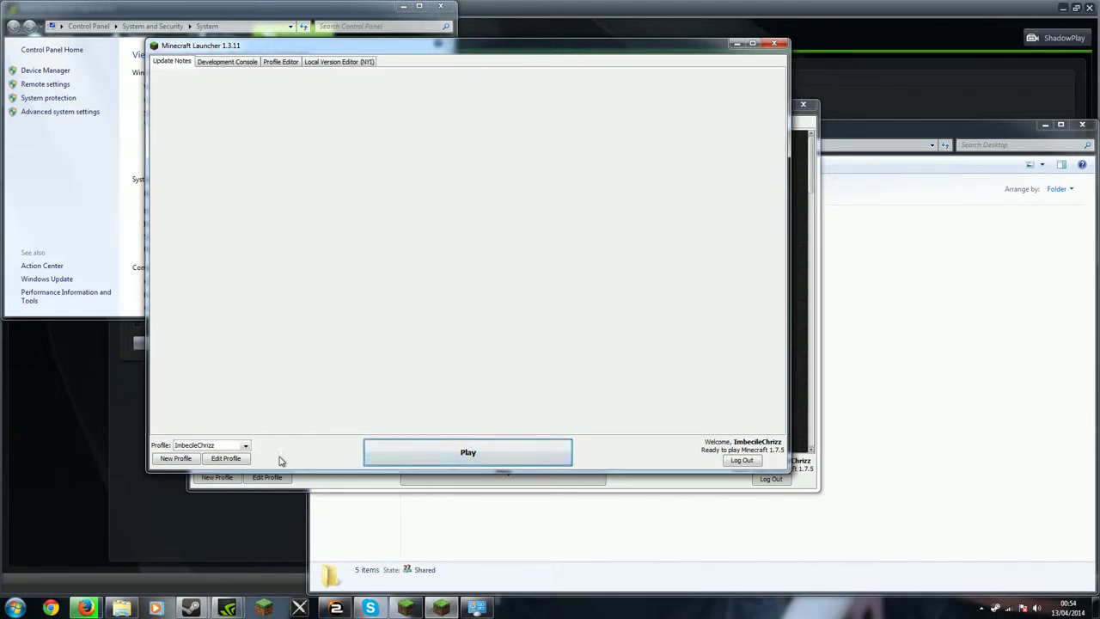
Step: Switch the profile's game version to Use Latest Version, save it and close the second launcher
double_click(426, 470)
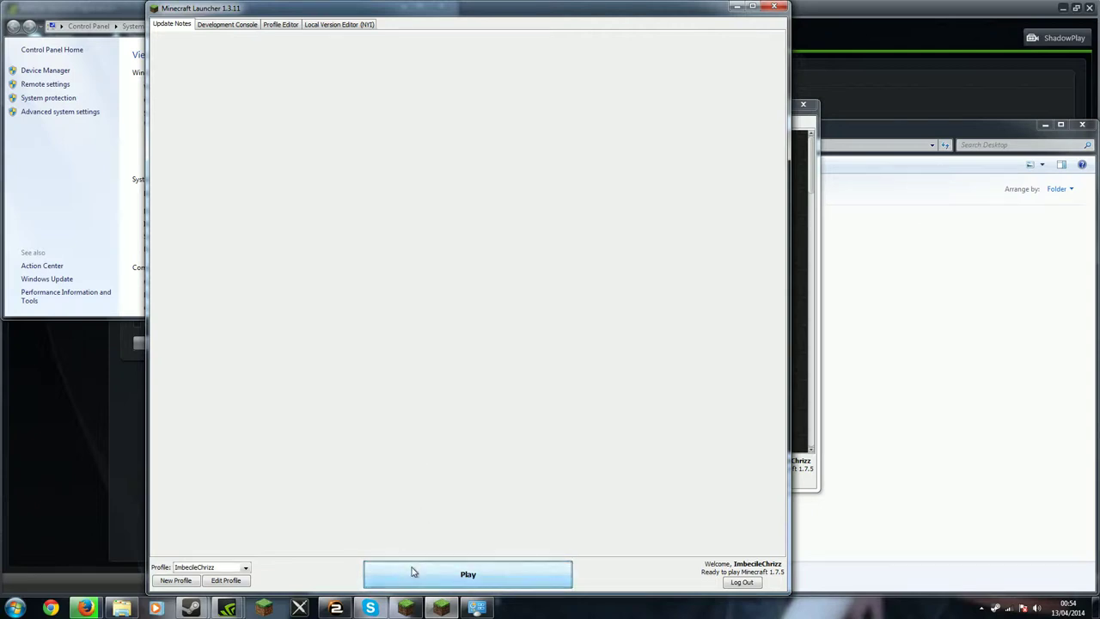
left_click(239, 581)
left_click(421, 344)
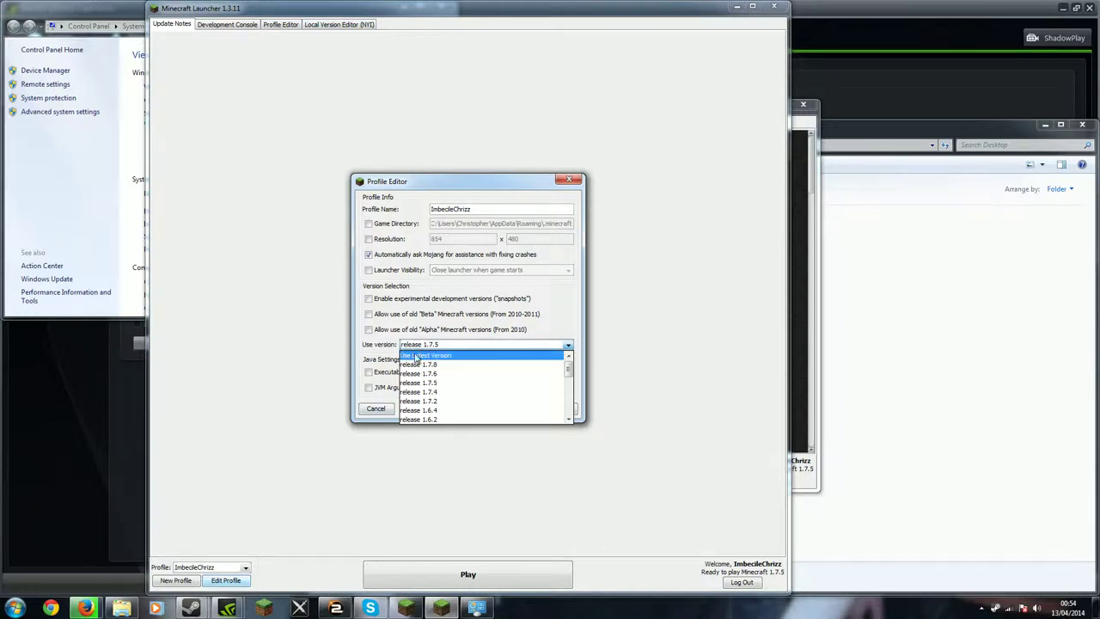
left_click(415, 357)
left_click(557, 410)
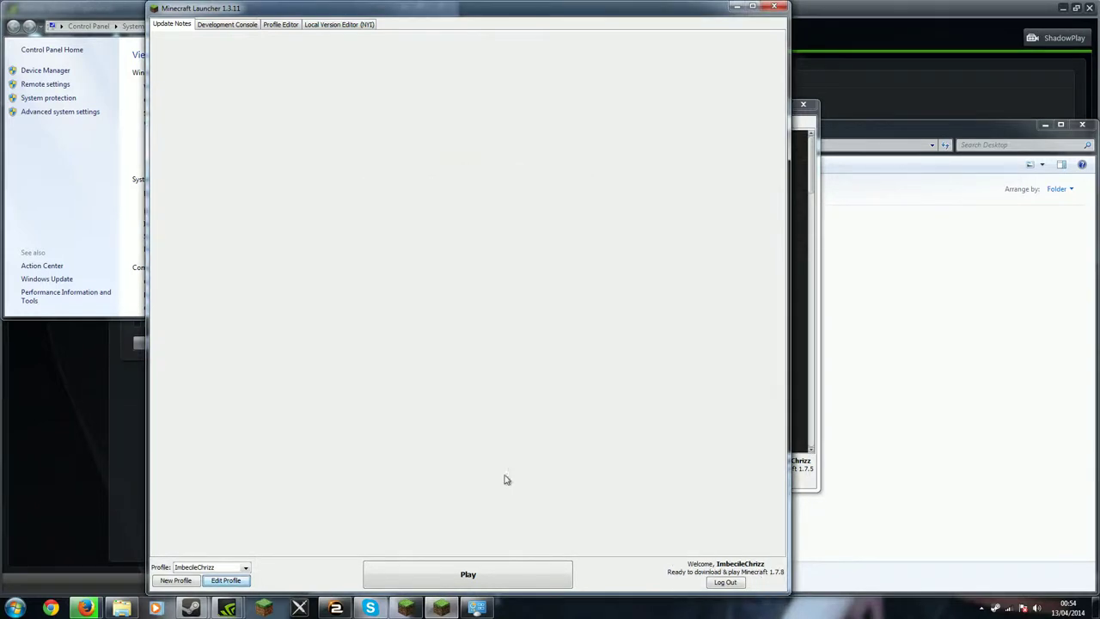
left_click(754, 6)
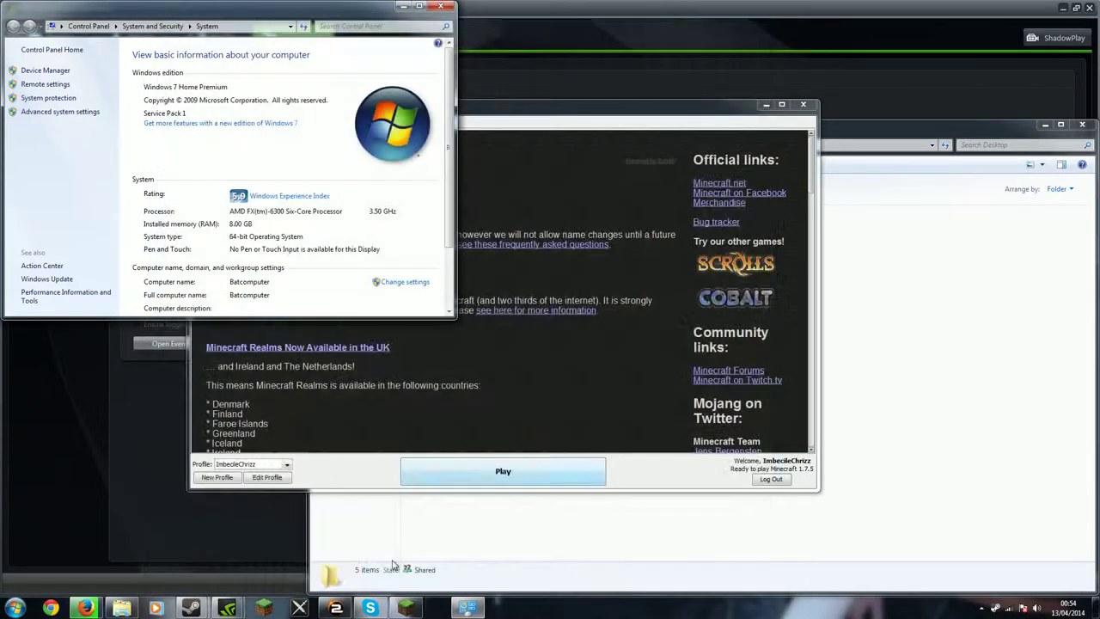
Step: Save the profile with release 1.7.5 in the remaining launcher and start the game
left_click(408, 608)
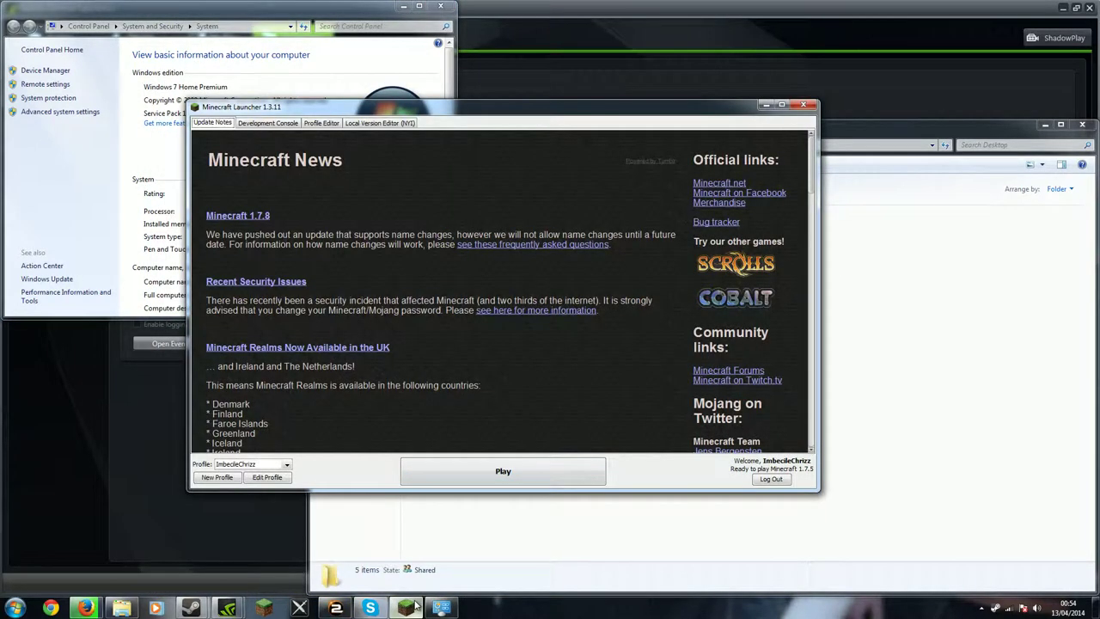
left_click(270, 478)
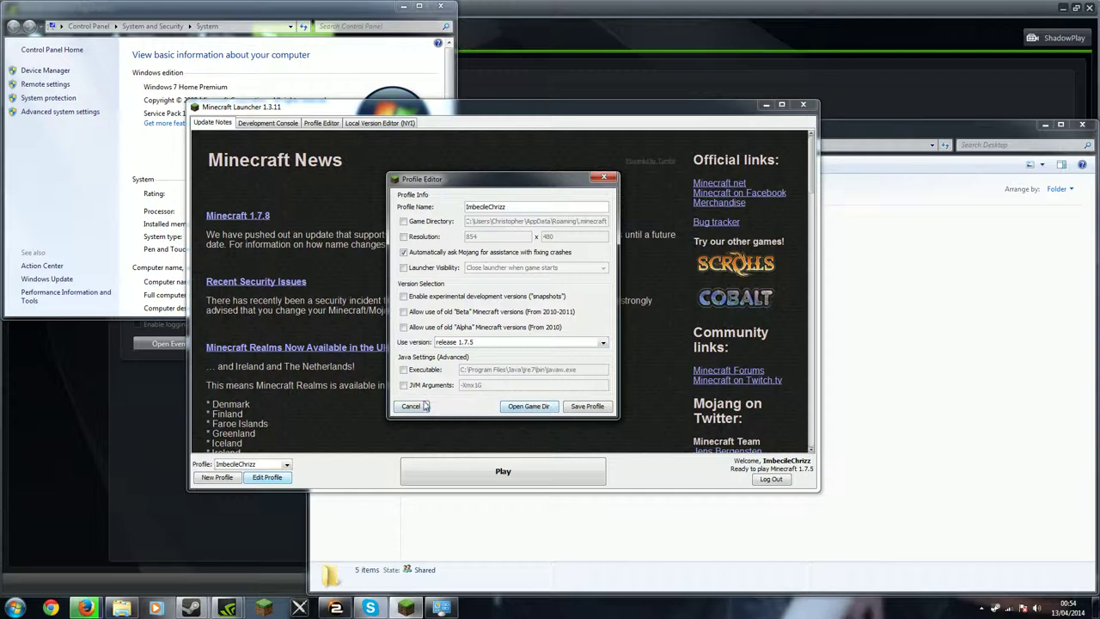
left_click(590, 407)
left_click(490, 470)
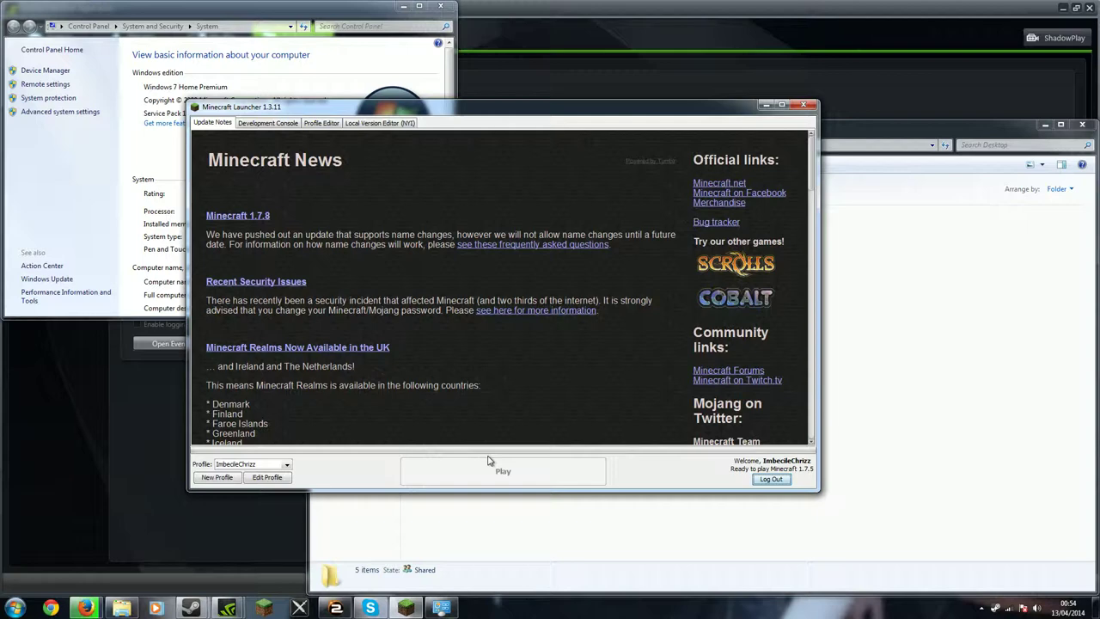
scroll(420, 387, "down", 5)
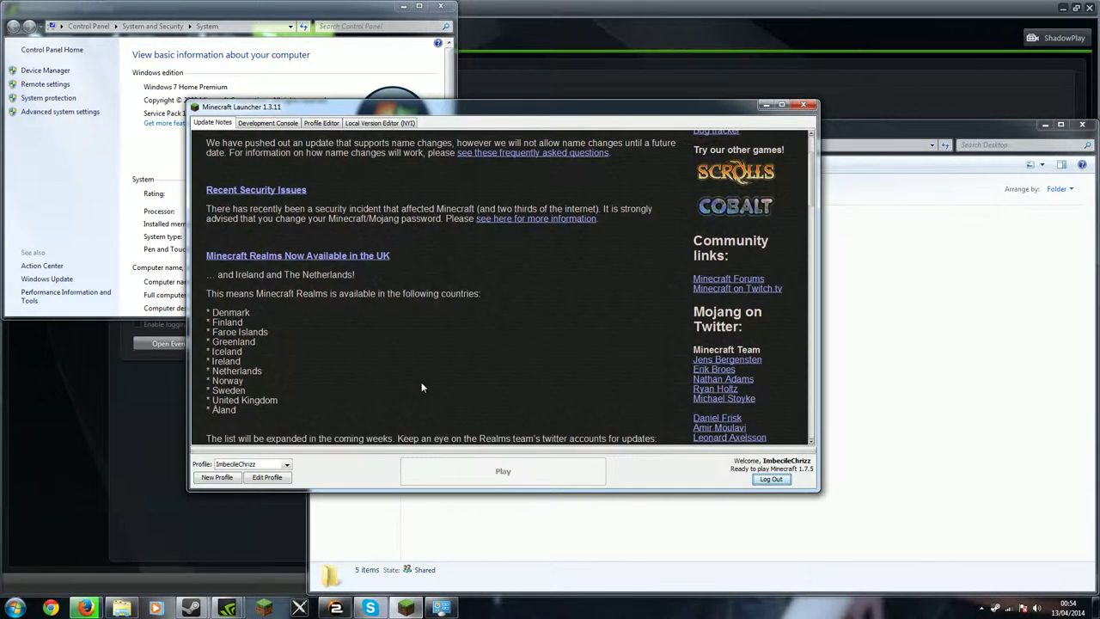
scroll(421, 382, "down", 12)
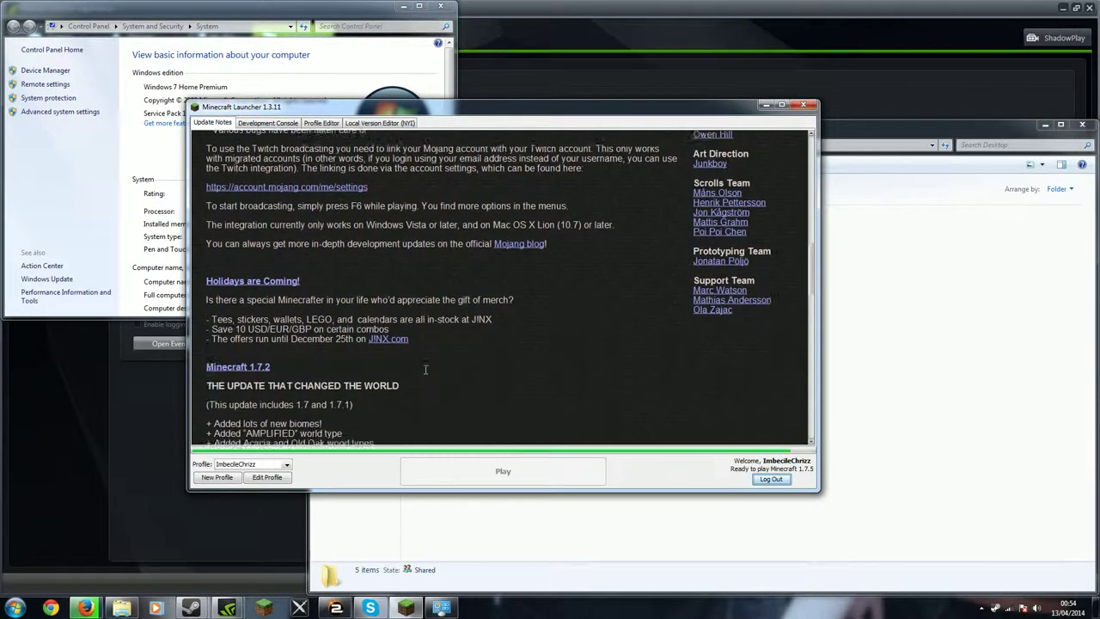
scroll(424, 372, "up", 15)
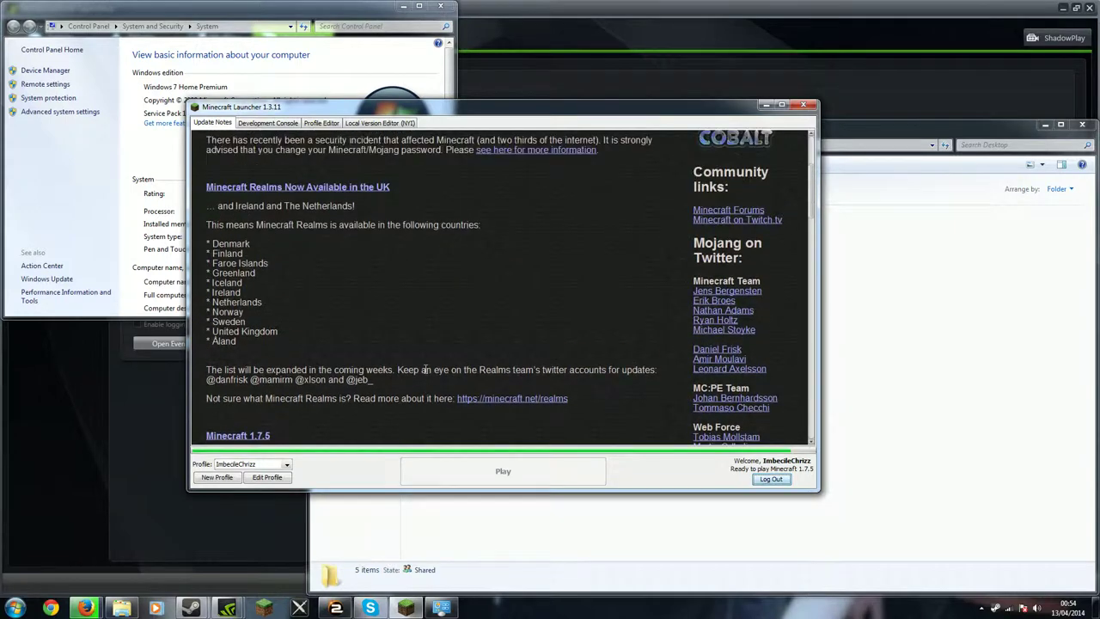
scroll(425, 372, "up", 3)
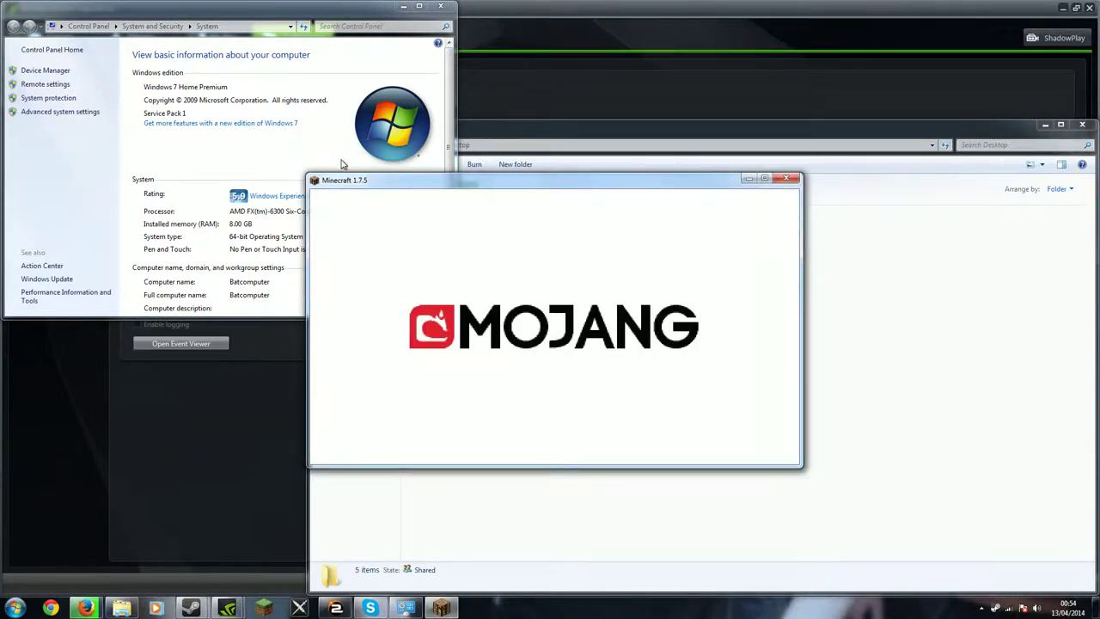
Step: Create a new singleplayer world named FASTCRAFT in Creative game mode
left_click_drag(337, 187, 484, 232)
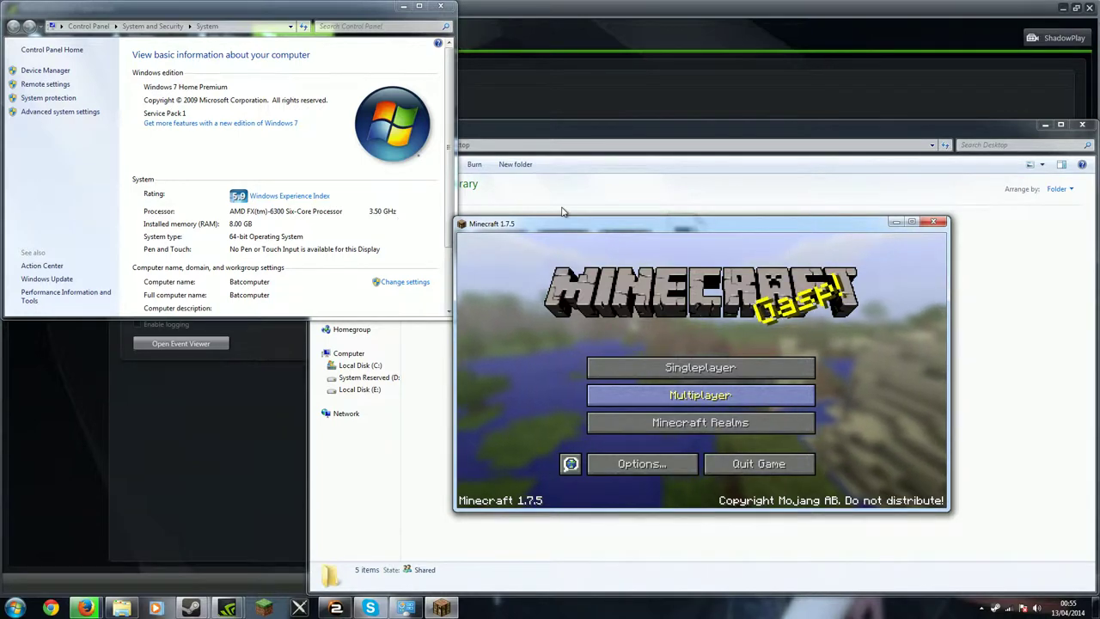
left_click_drag(557, 230, 389, 151)
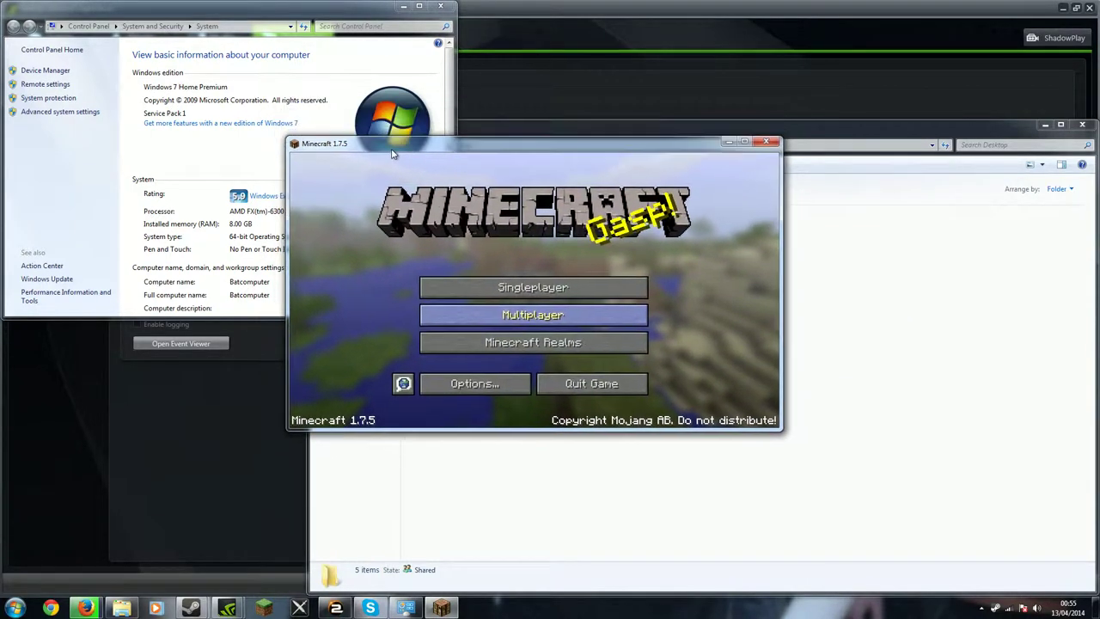
left_click(481, 294)
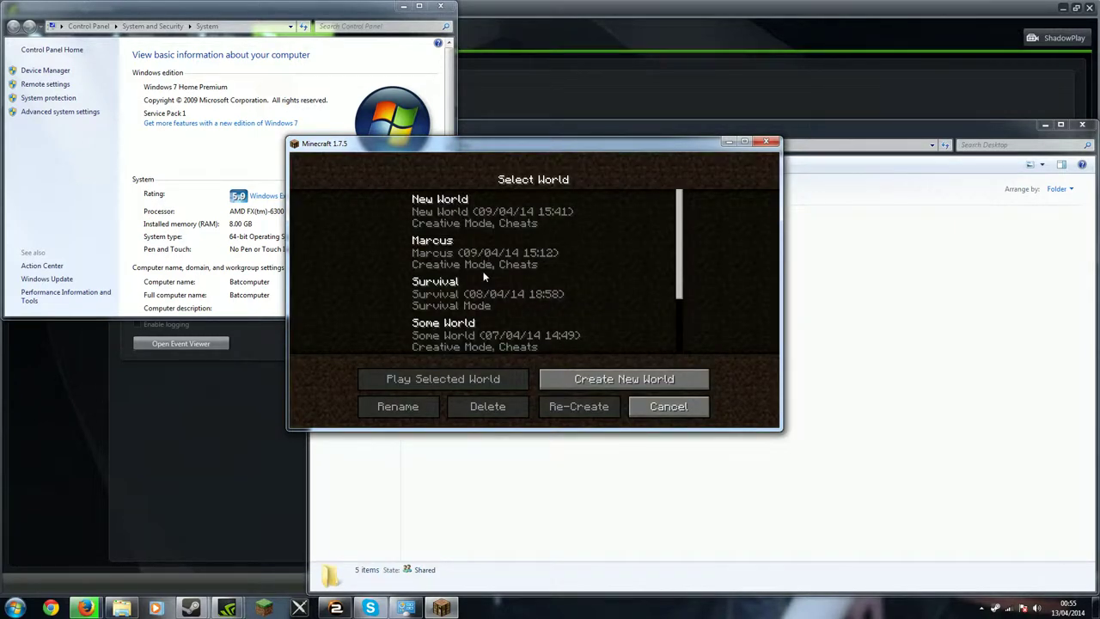
left_click(583, 376)
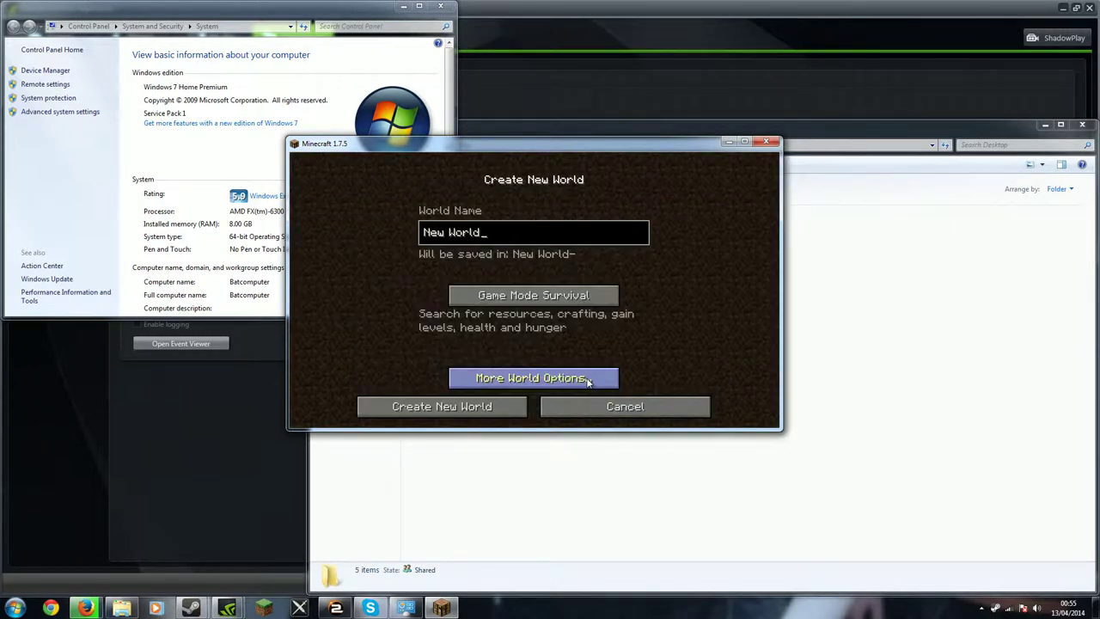
left_click(497, 298)
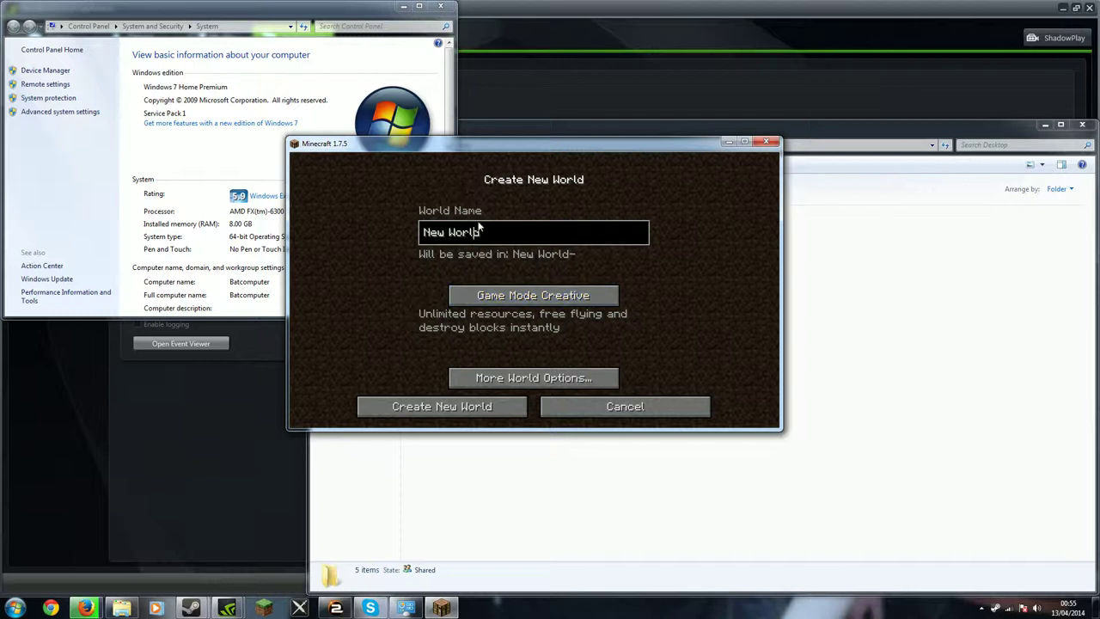
key("ctrl+a")
type("FASTCRAFT")
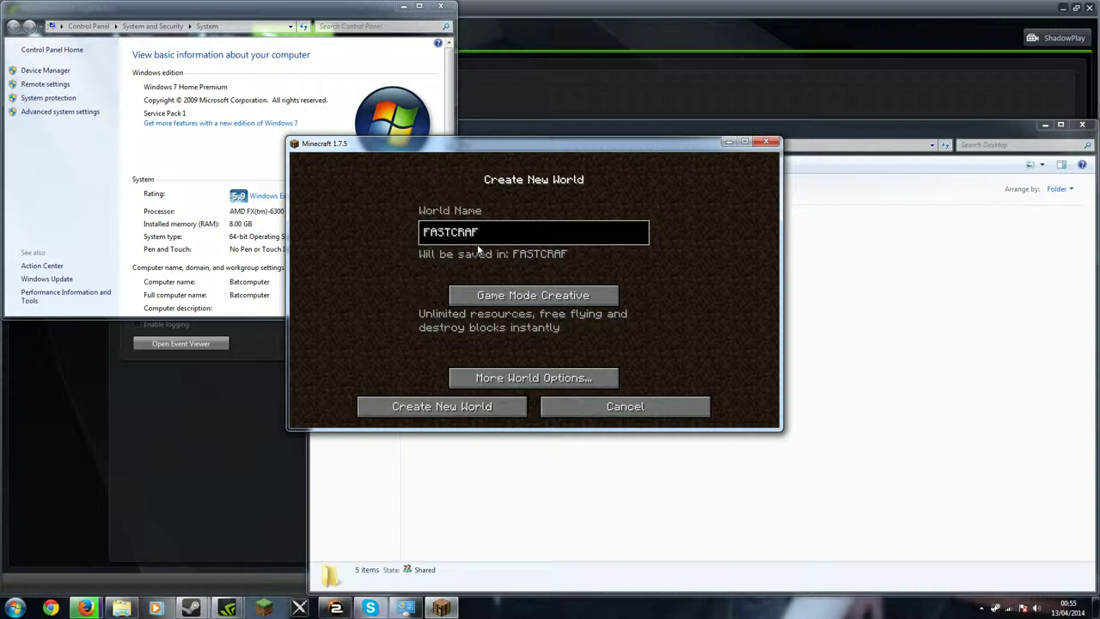
key("Return")
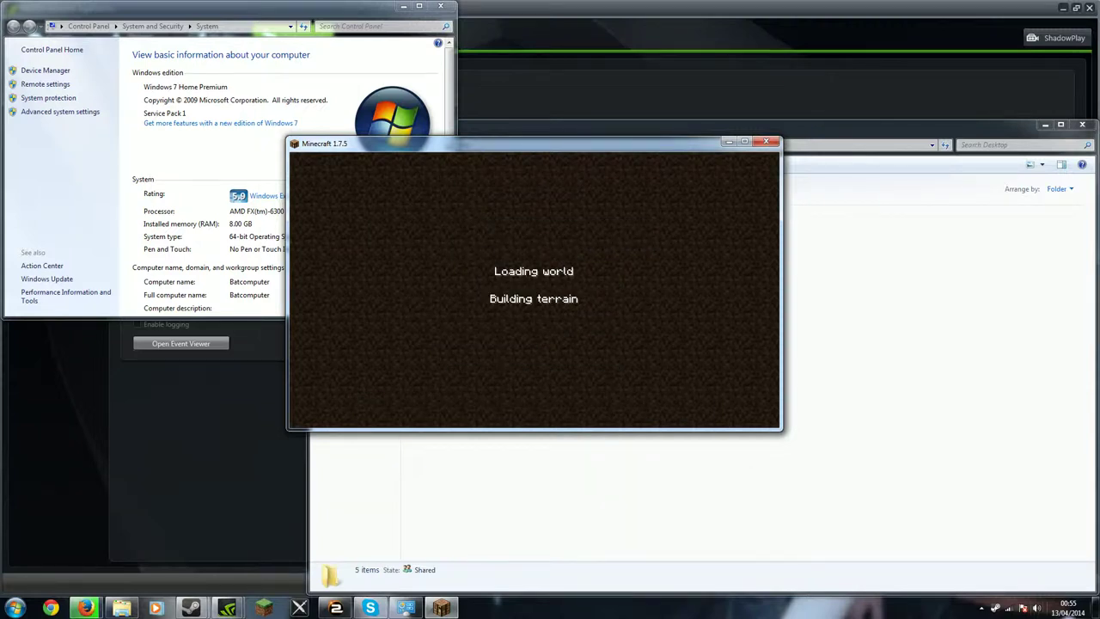
Step: Lower Minecraft's volume to about 13 in the Volume Mixer and close the extra window behind the game
left_click(1036, 608)
left_click(1033, 576)
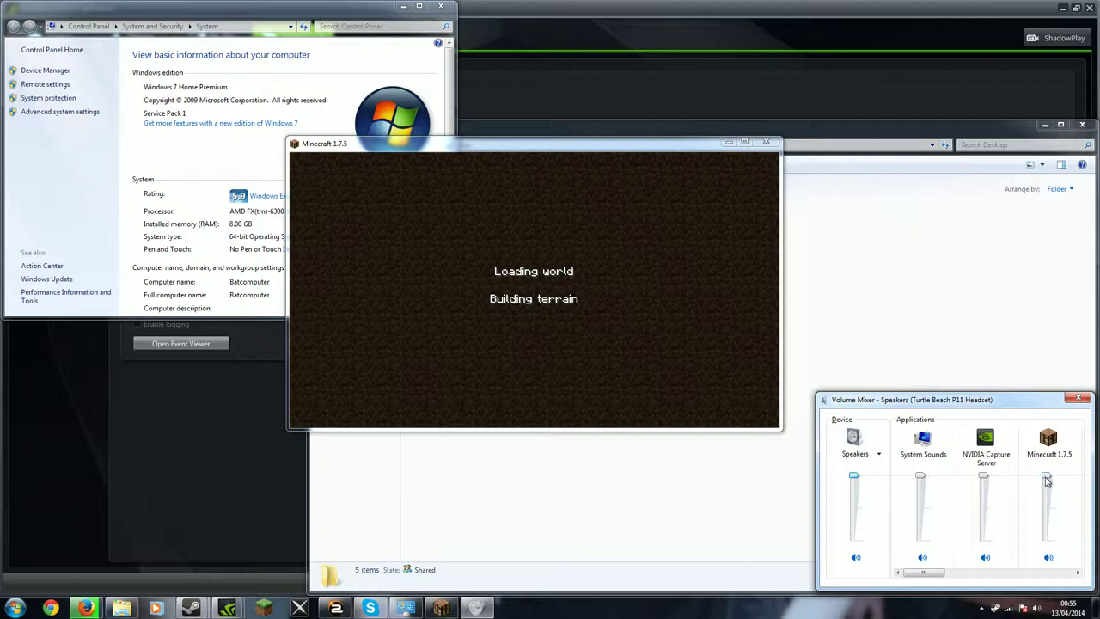
left_click_drag(1045, 477, 1048, 535)
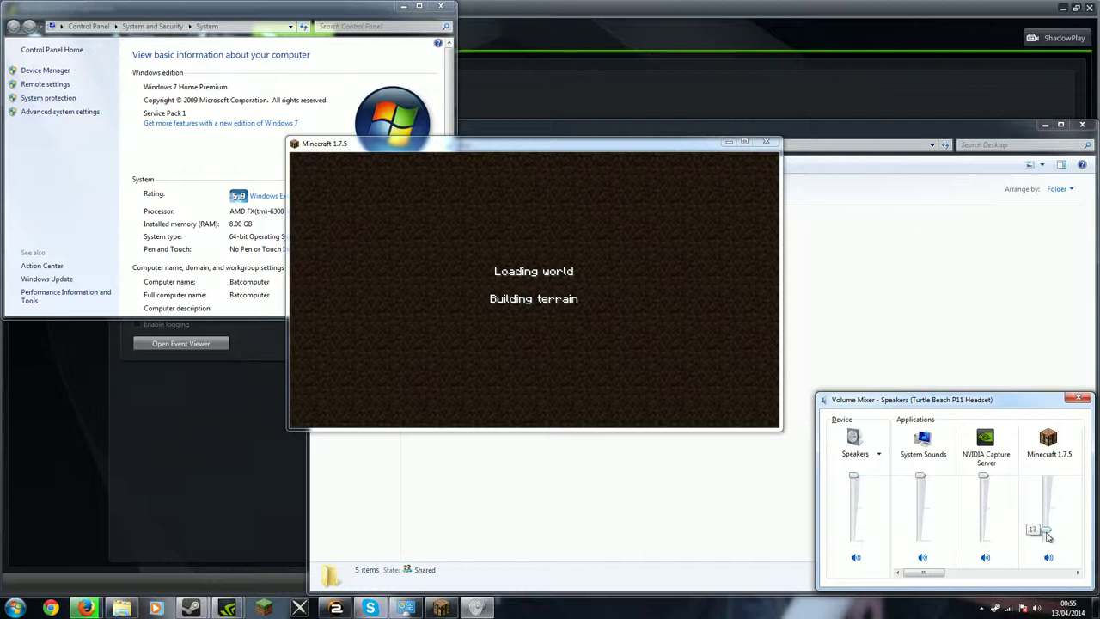
left_click(630, 146)
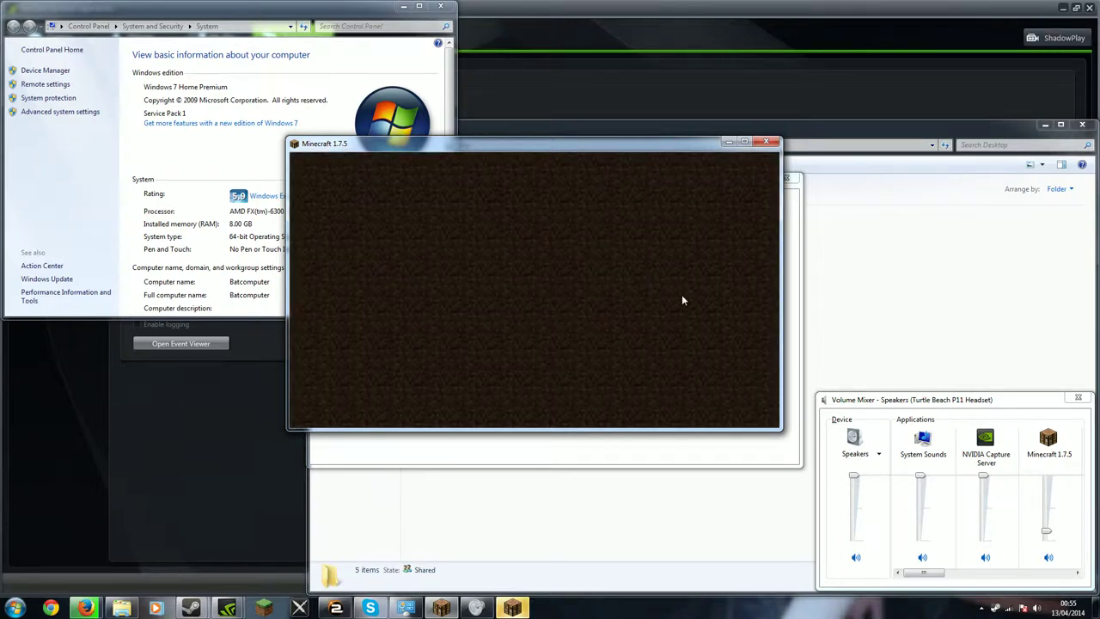
left_click(786, 178)
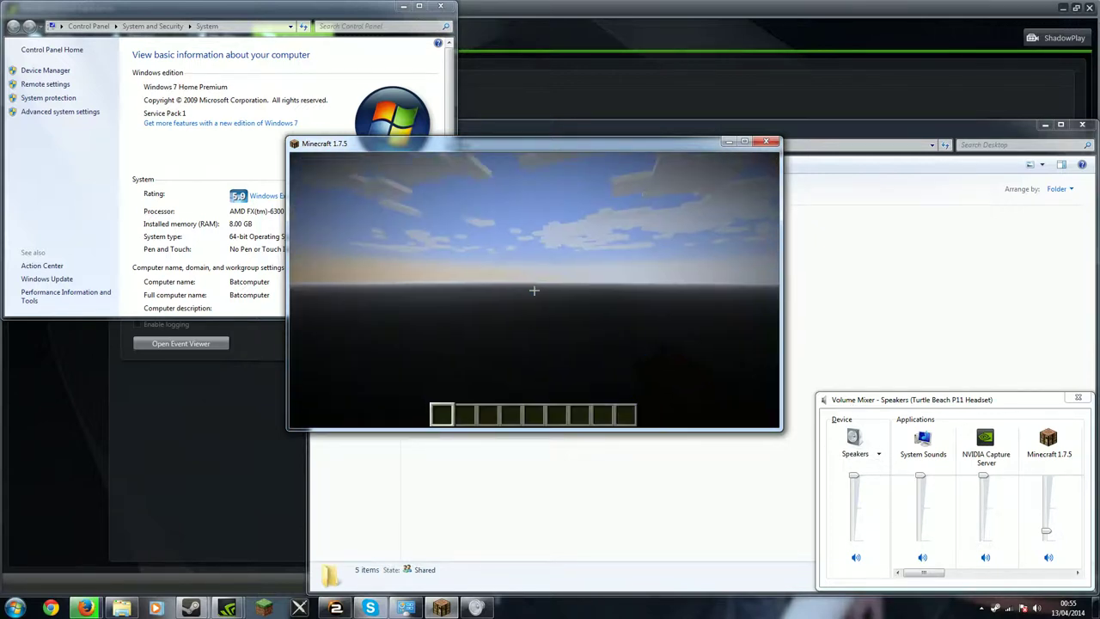
Step: Show the debug overlay in the new world and walk forward to examine the frame rate and memory use
key("F3")
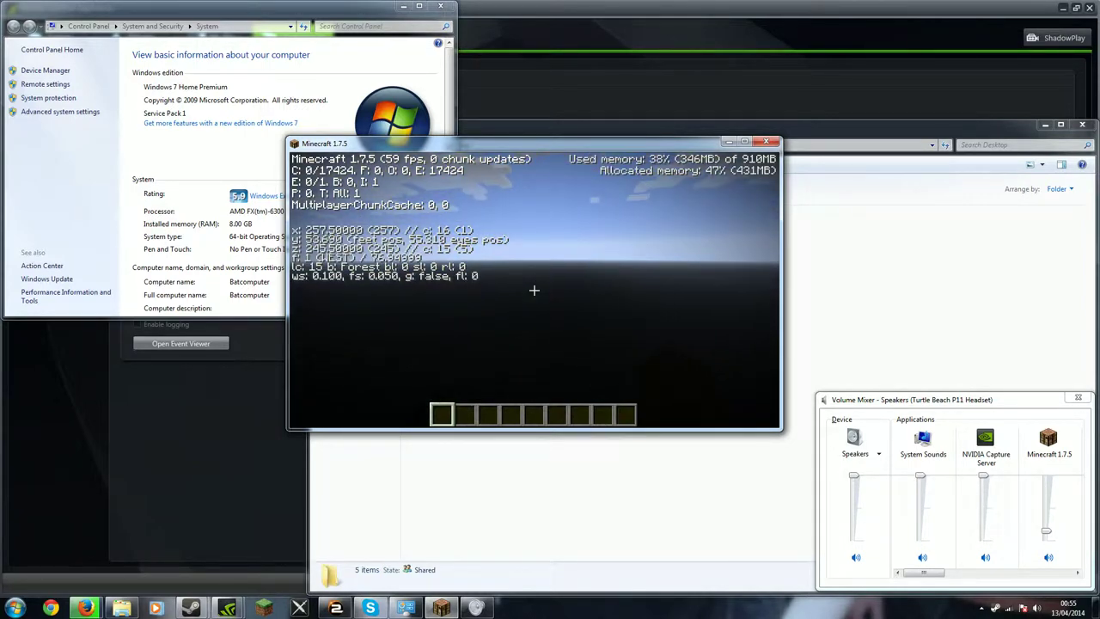
key("w")
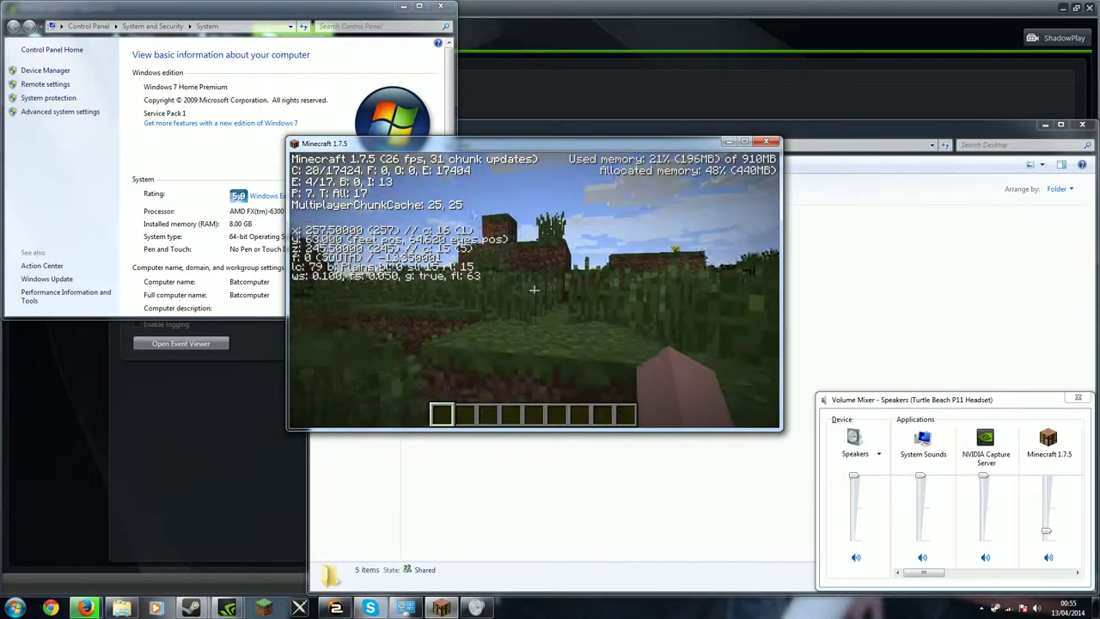
key("w")
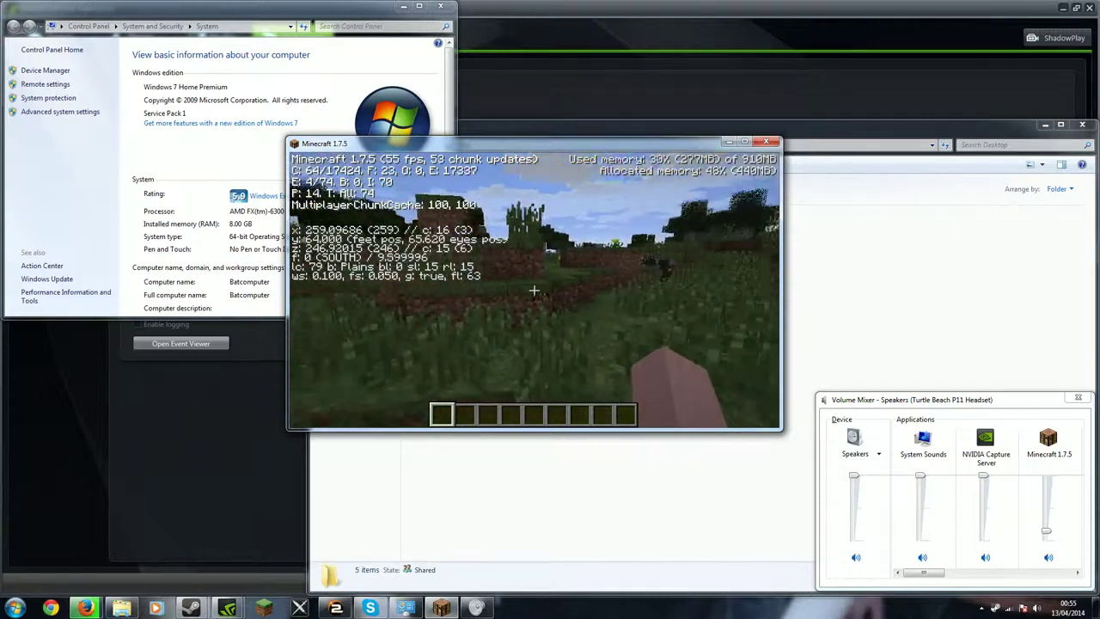
key("w")
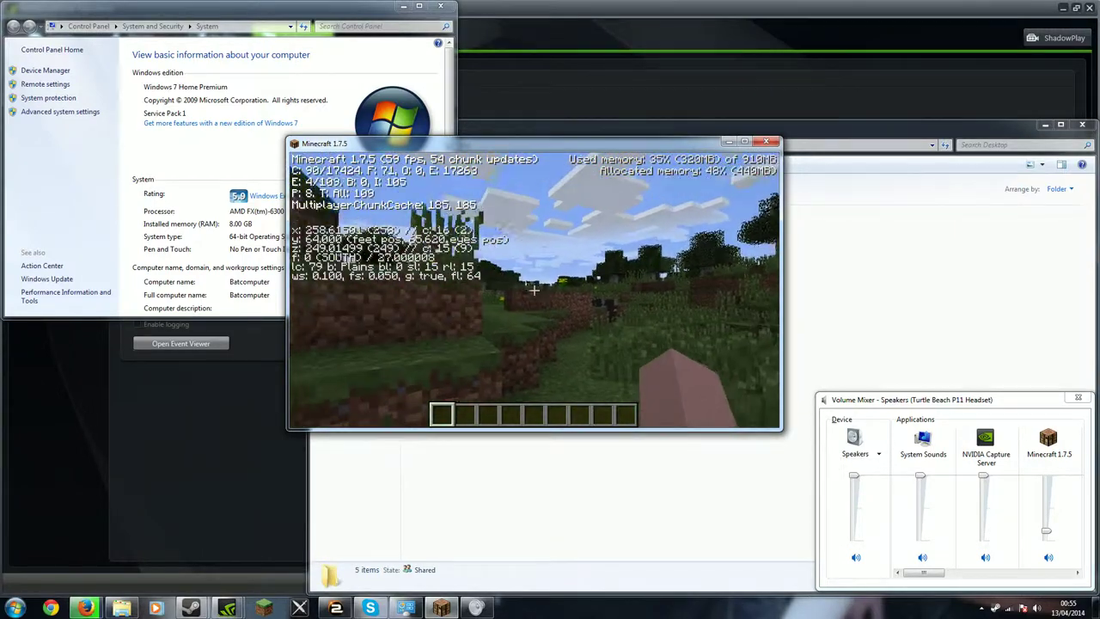
Step: Keep walking forward in the FASTCRAFT world to examine the frame rate and memory use in the debug overlay
key("w")
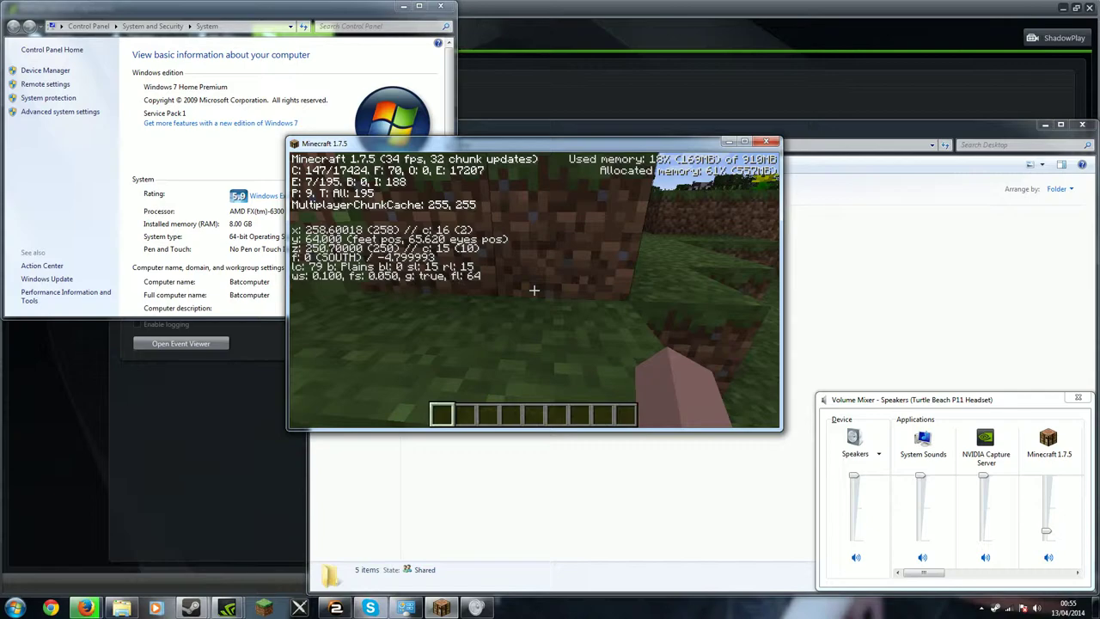
key("w")
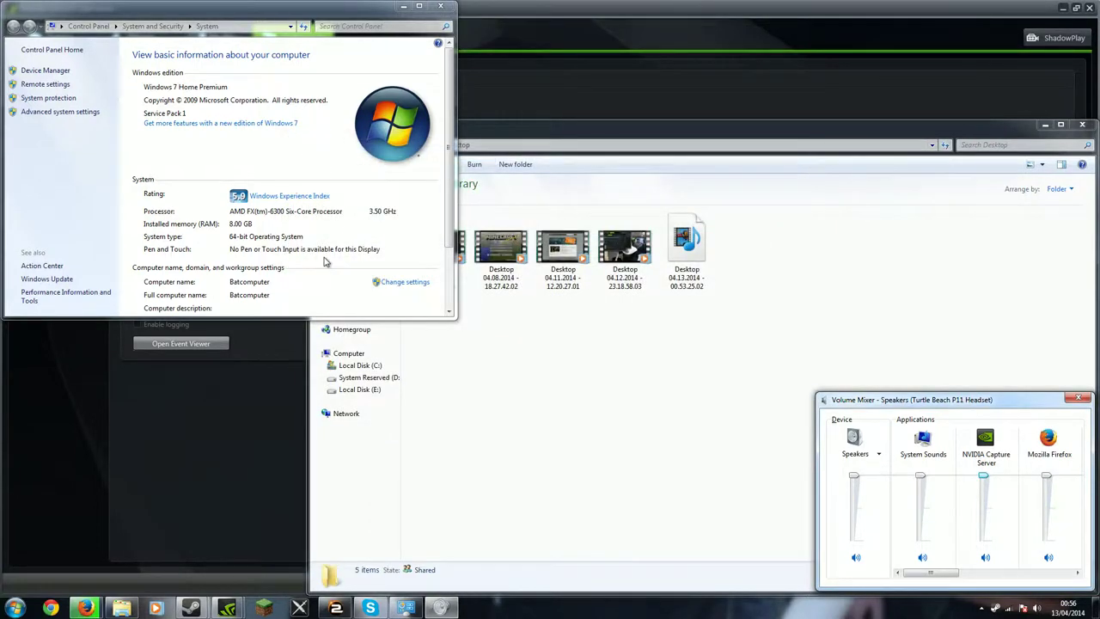
Step: Check the installed RAM in the system information, then find and open Windows Task Manager by searching for task manager
left_click(235, 228)
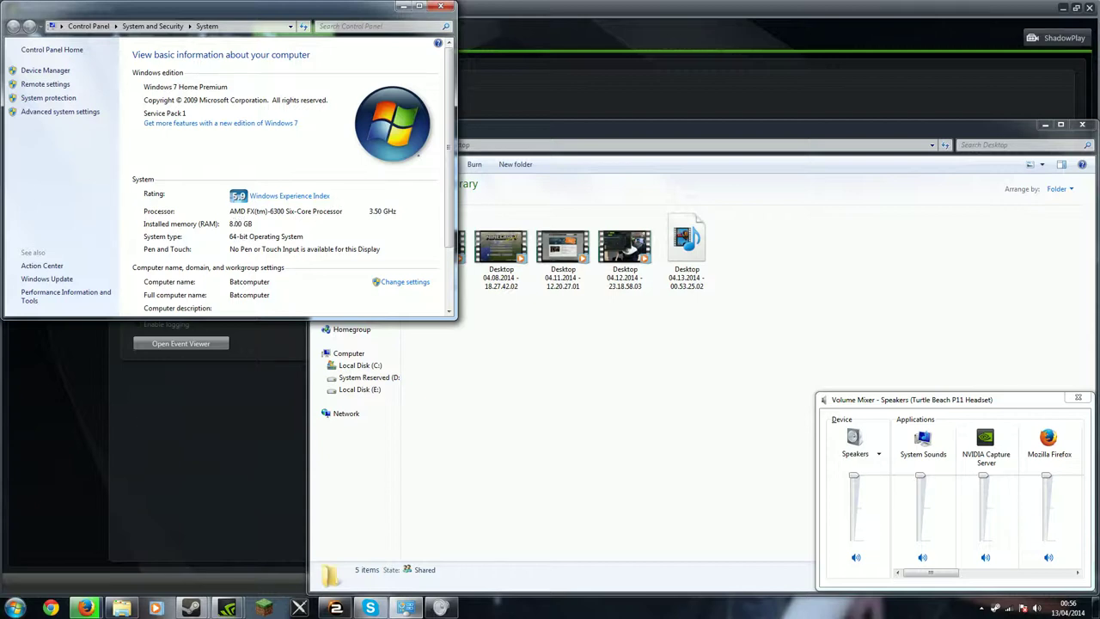
key("super")
type("task")
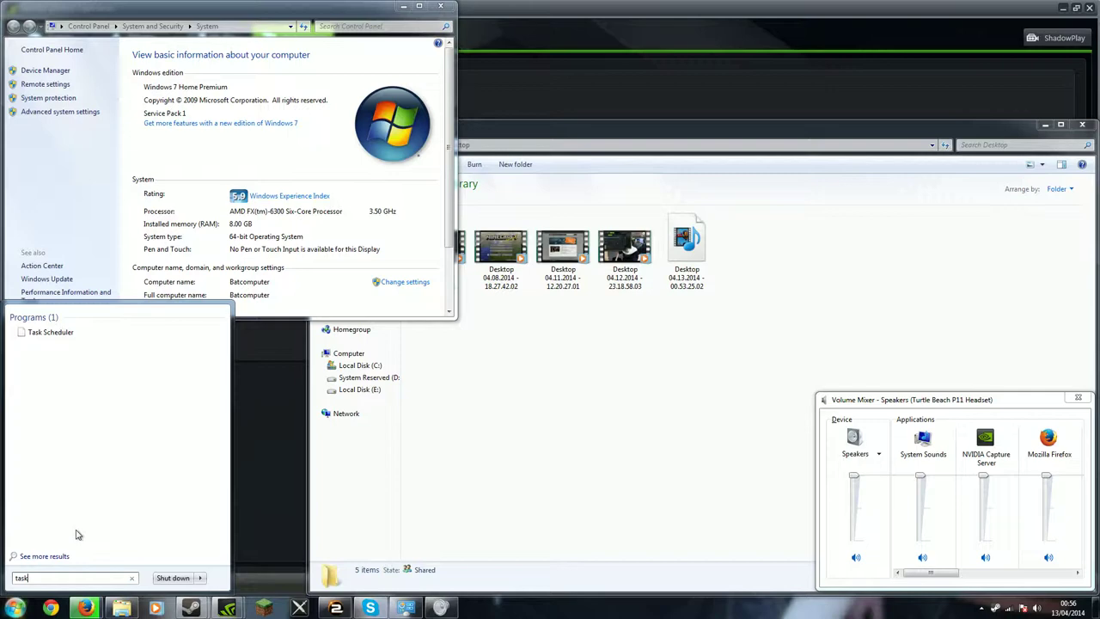
type(" manager")
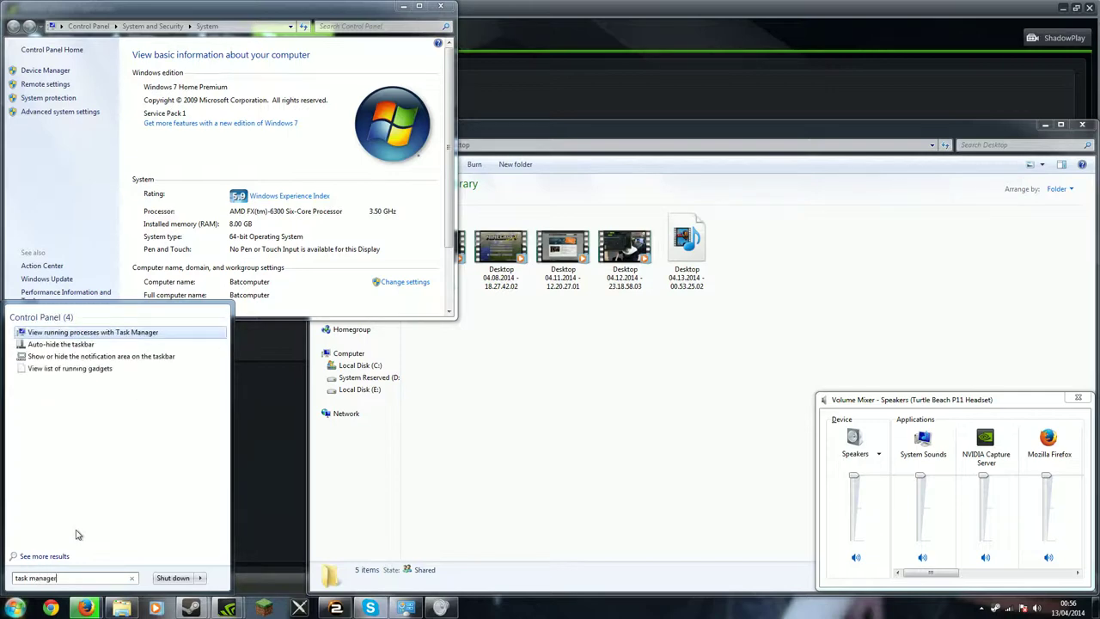
key("Return")
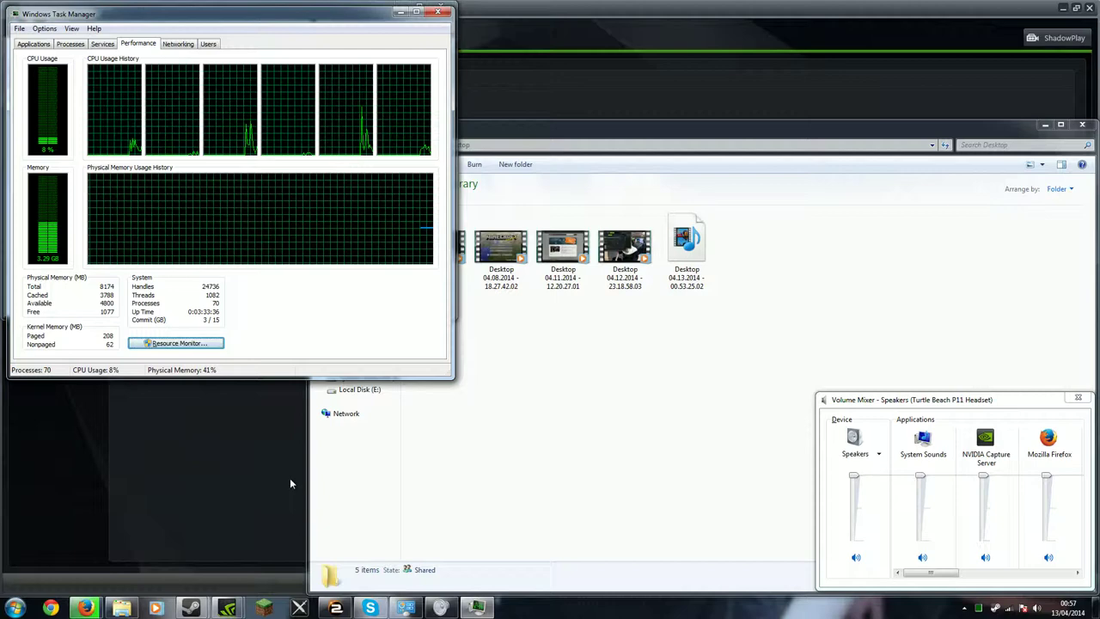
Step: Start the Minecraft launcher again and allow Minecraft.exe to run
mouse_move(333, 607)
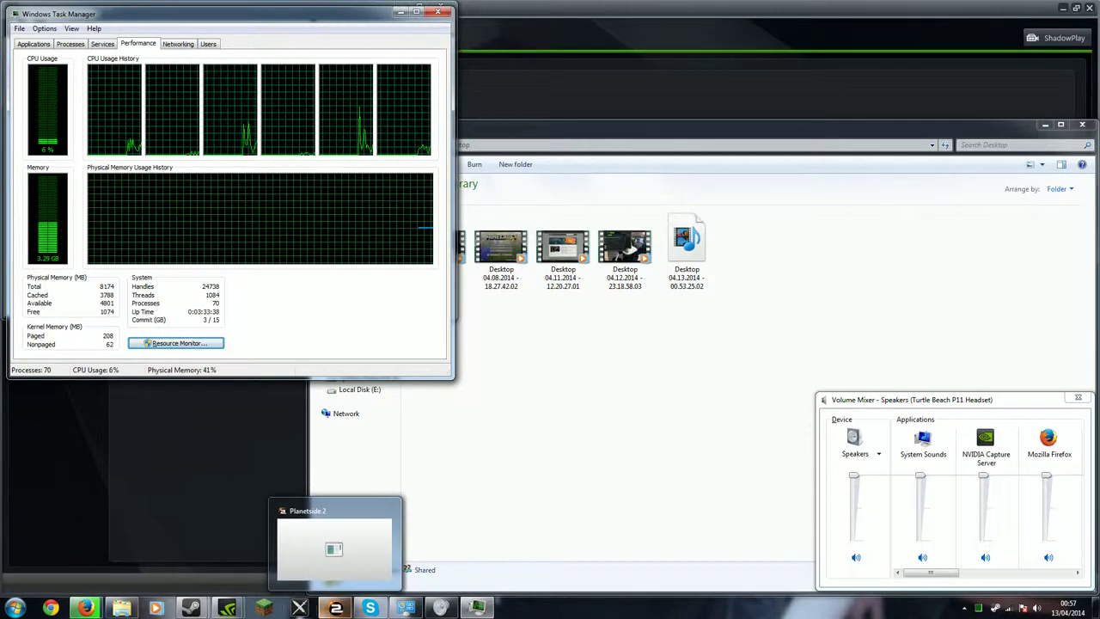
left_click(263, 609)
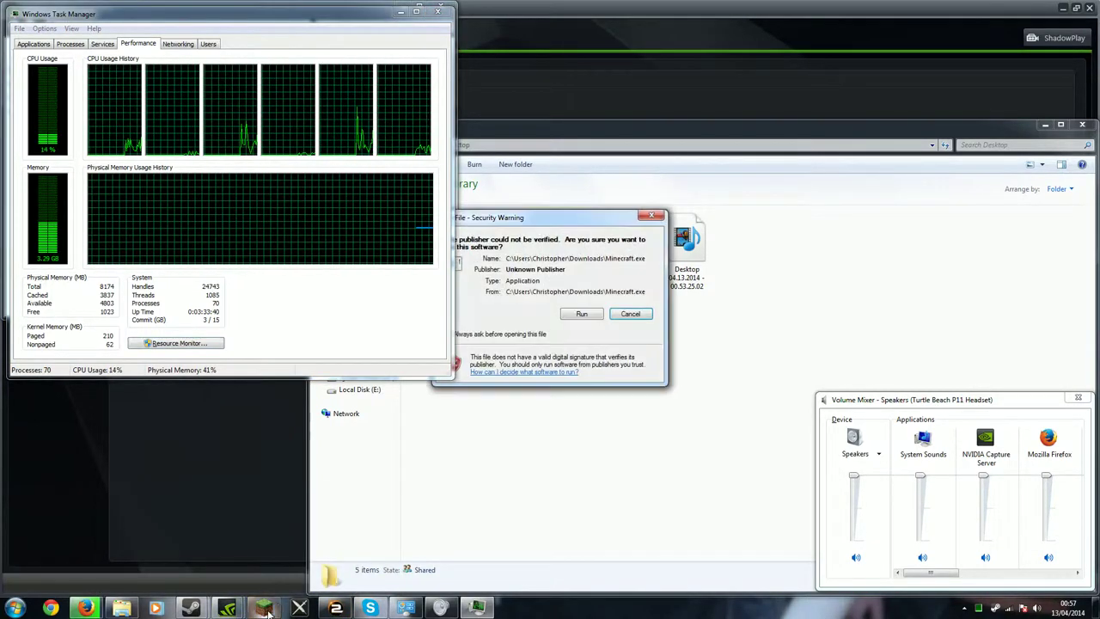
left_click(583, 315)
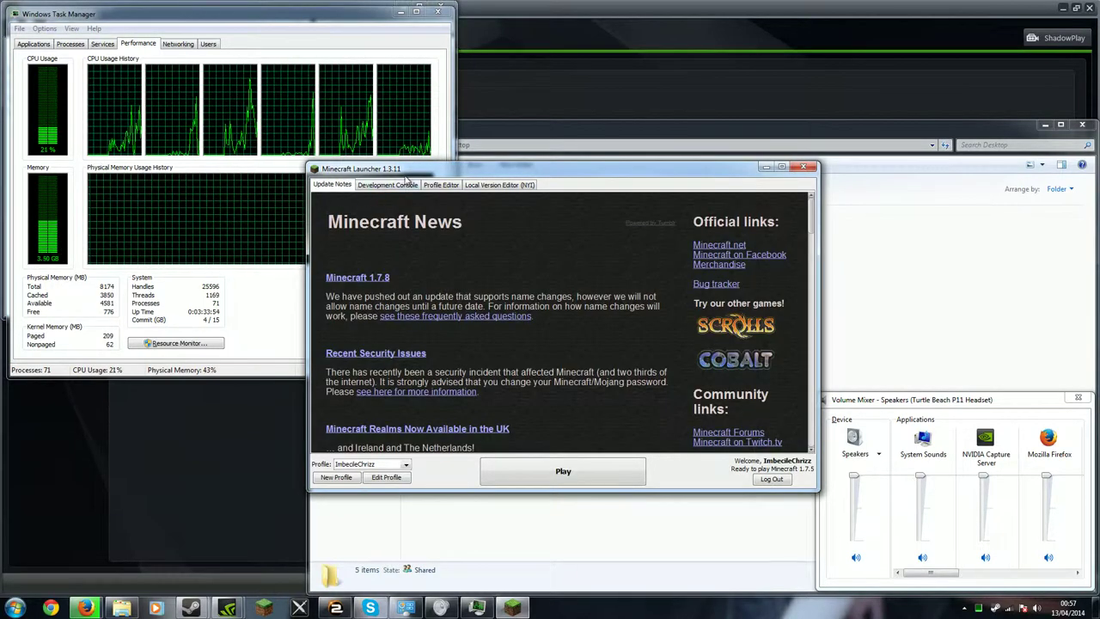
Step: Enable the profile's JVM arguments and set them to -Xmx5G, save the profile and start the game
left_click(386, 477)
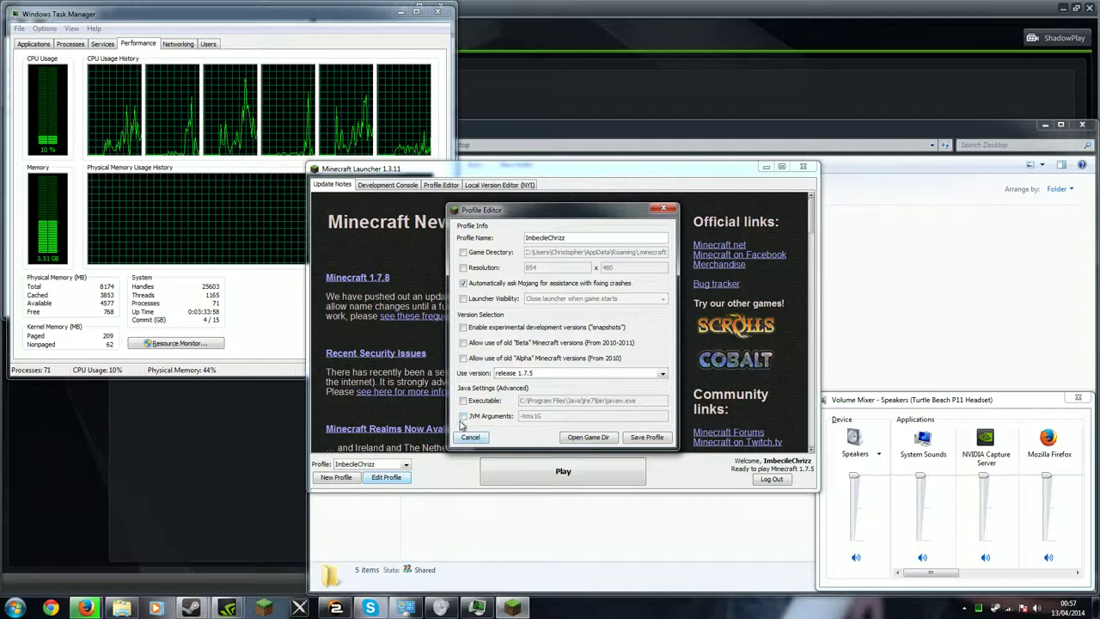
left_click(464, 417)
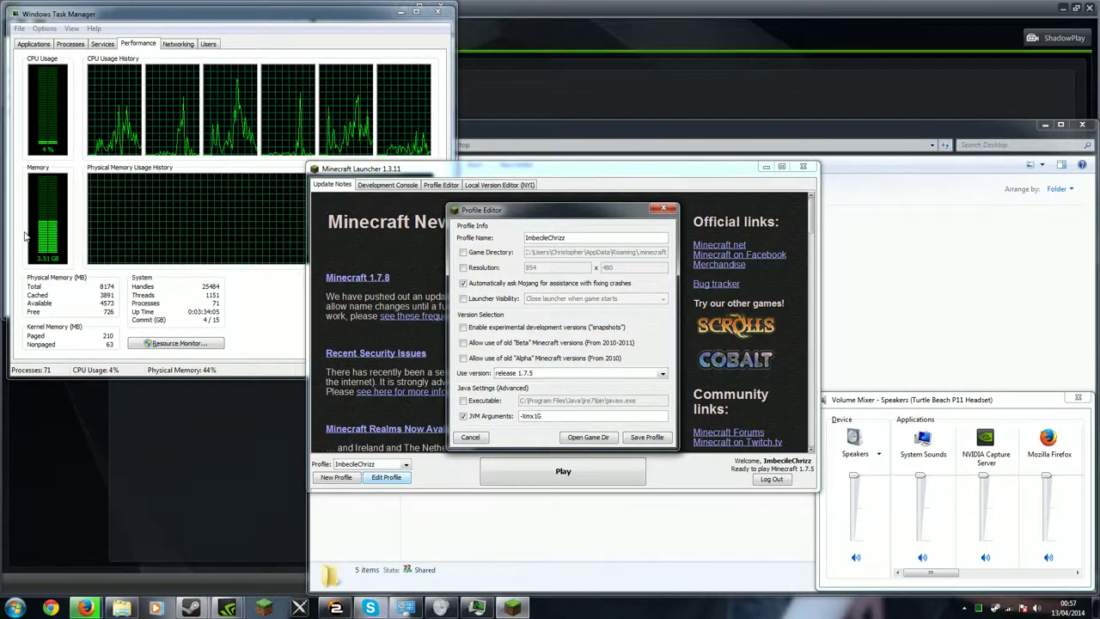
type("G")
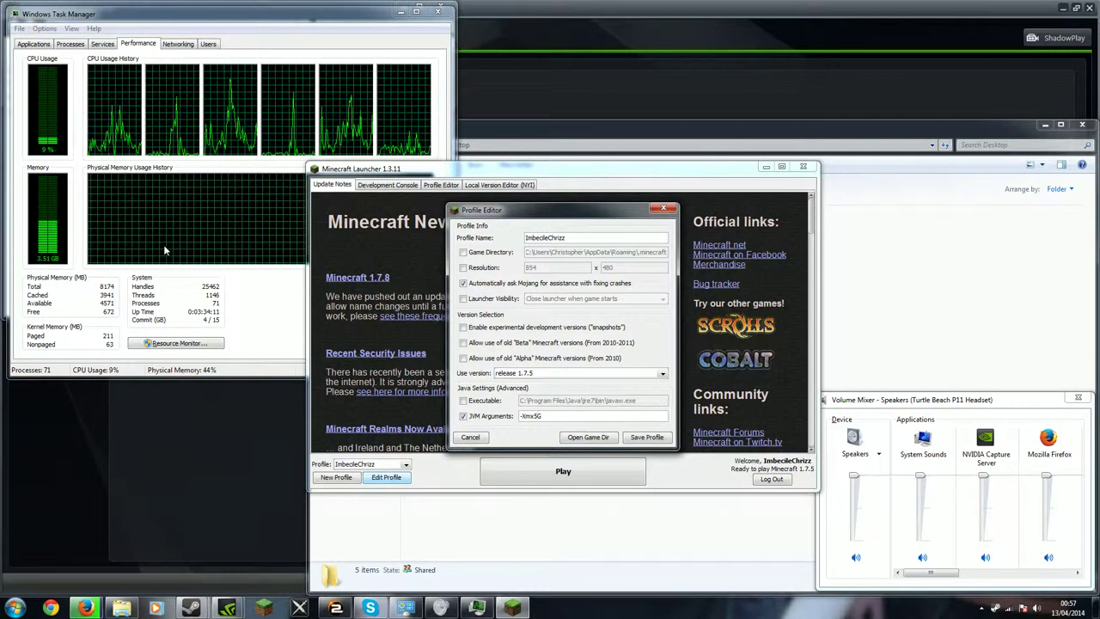
left_click(649, 438)
left_click(612, 483)
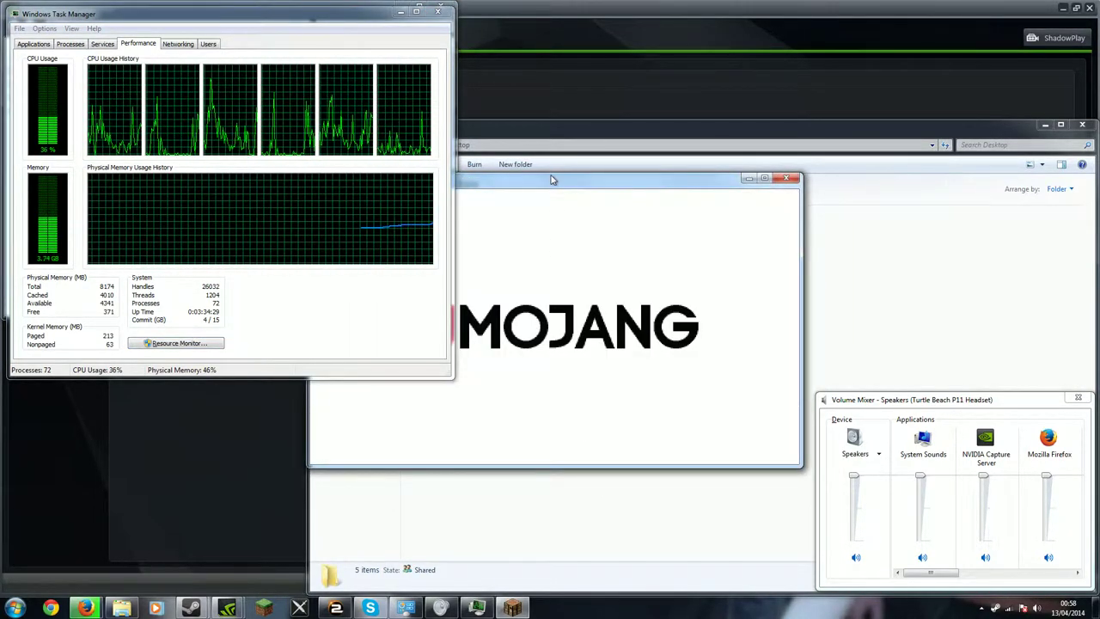
Step: Place the Minecraft window beside Task Manager and load the existing singleplayer world named New World
left_click_drag(553, 179, 731, 102)
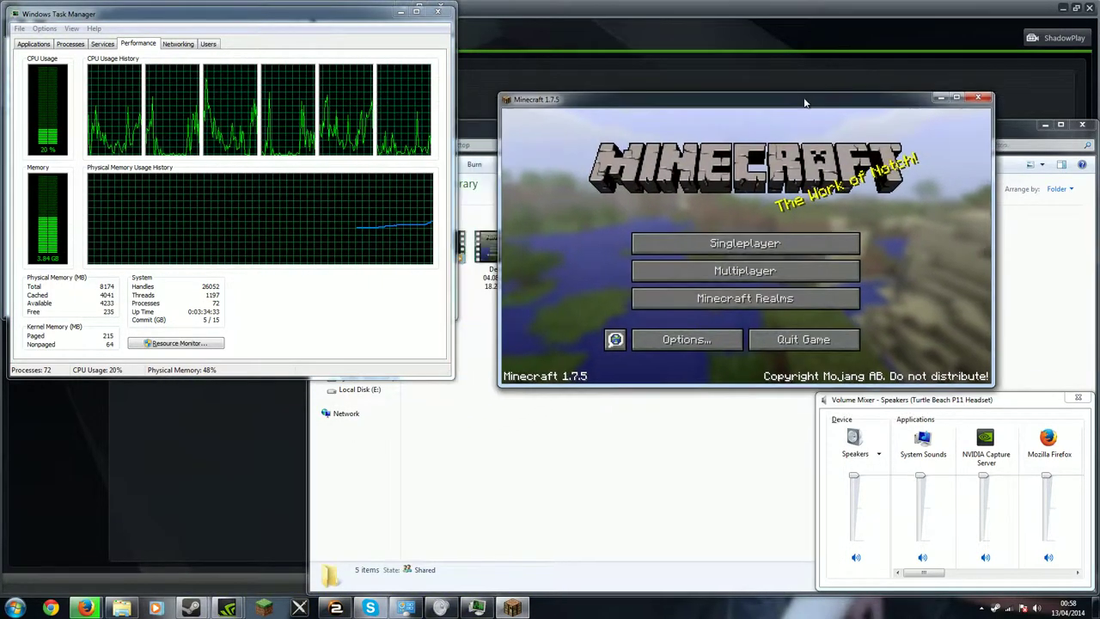
left_click_drag(806, 102, 796, 66)
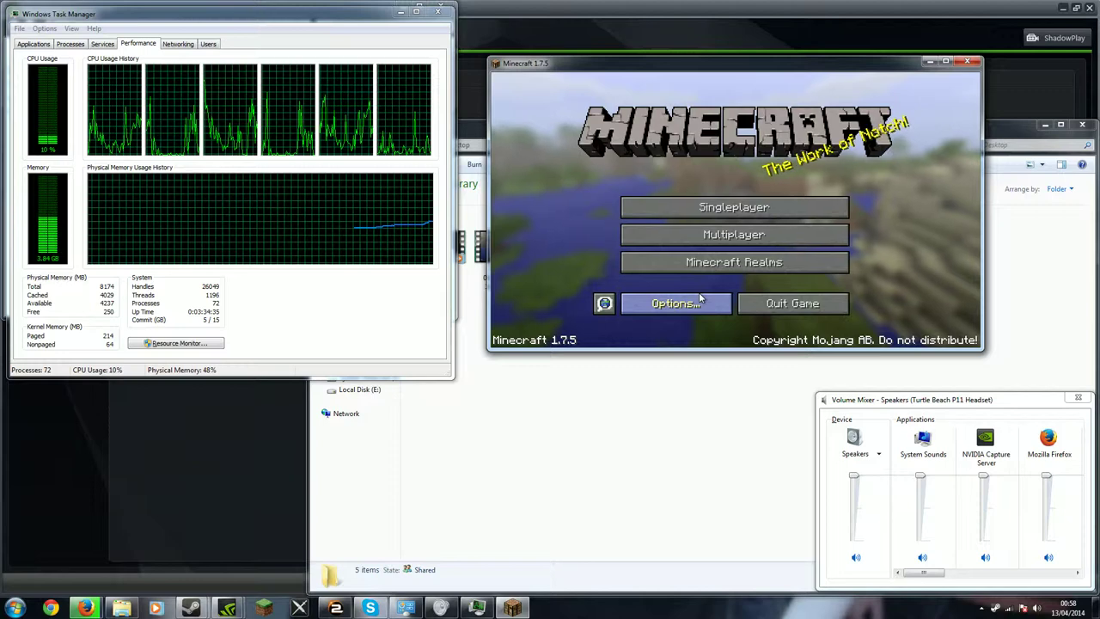
left_click(679, 206)
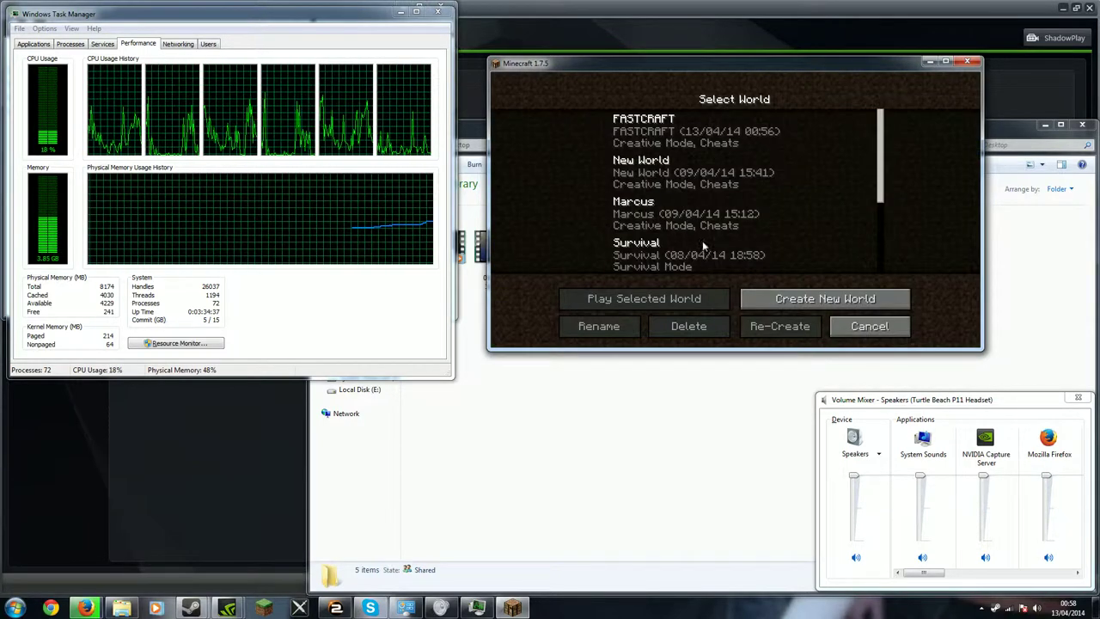
double_click(696, 167)
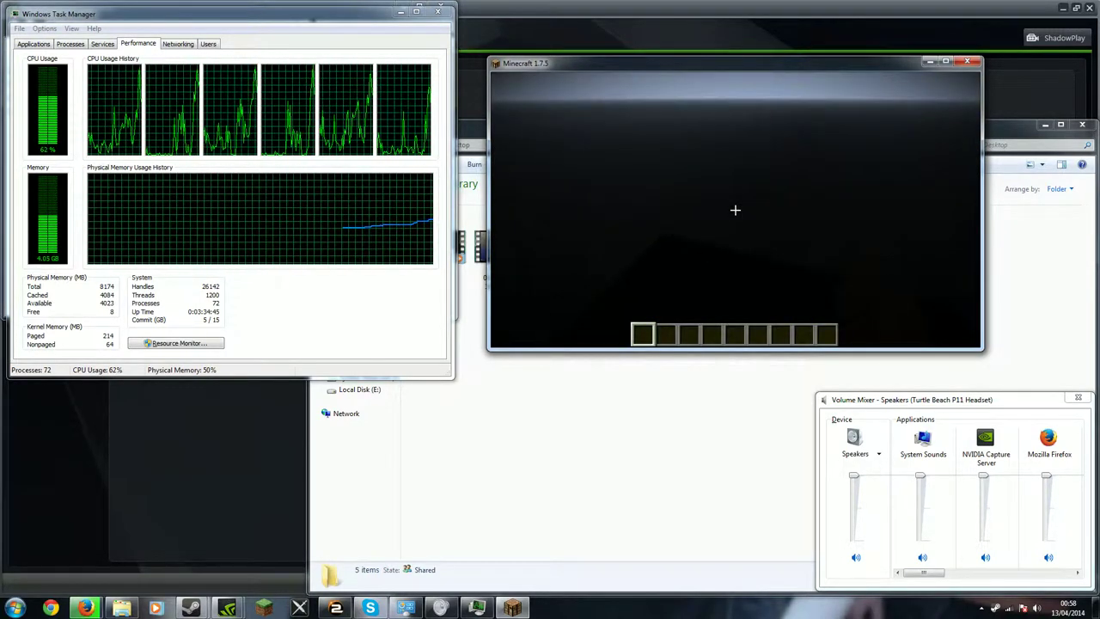
Step: Show the debug overlay and fly across the plains and birch forest to examine frame rate, memory and CPU use
key("F3")
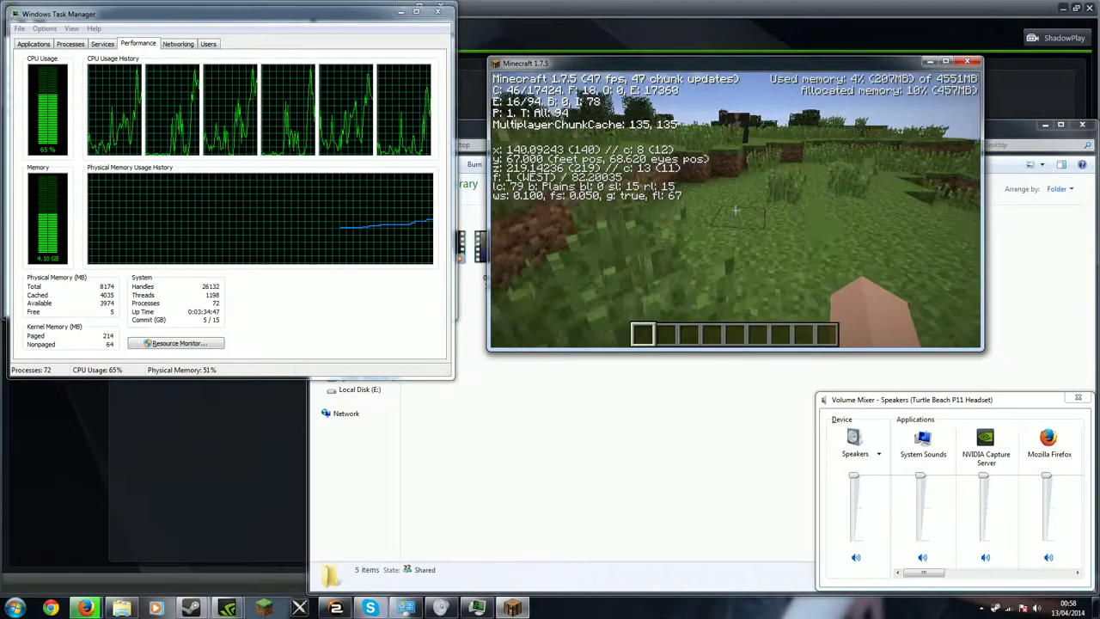
key("w")
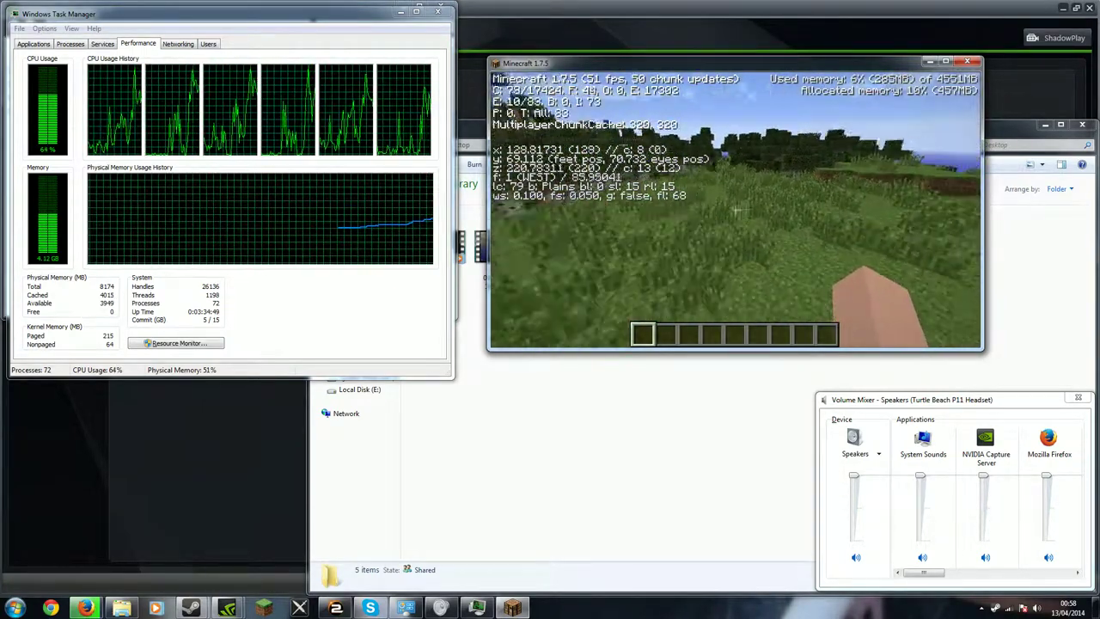
key("w")
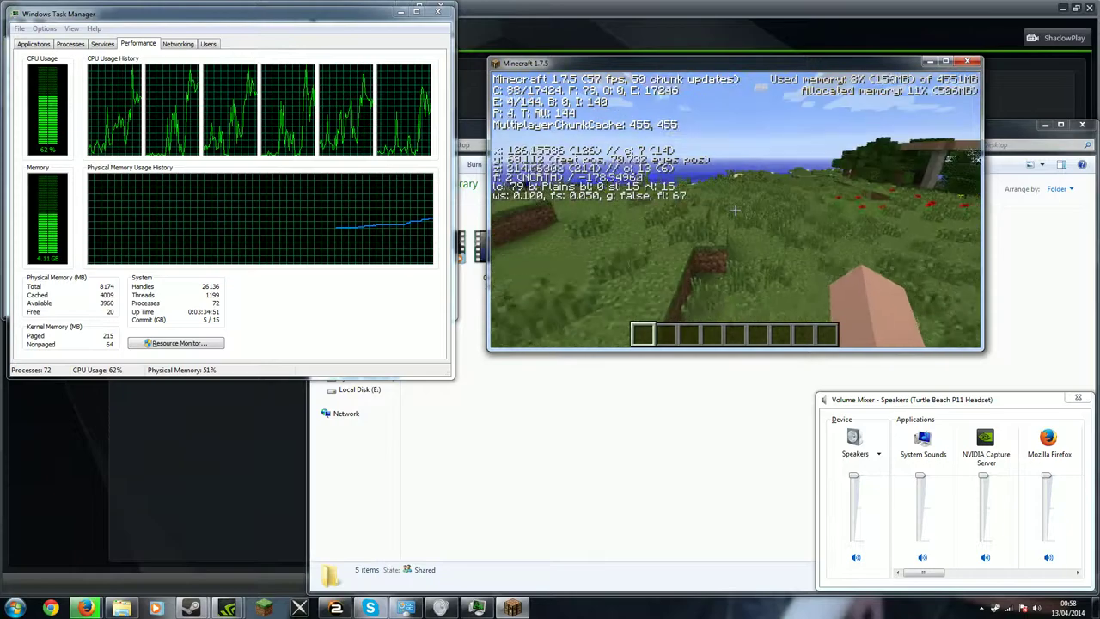
key("w")
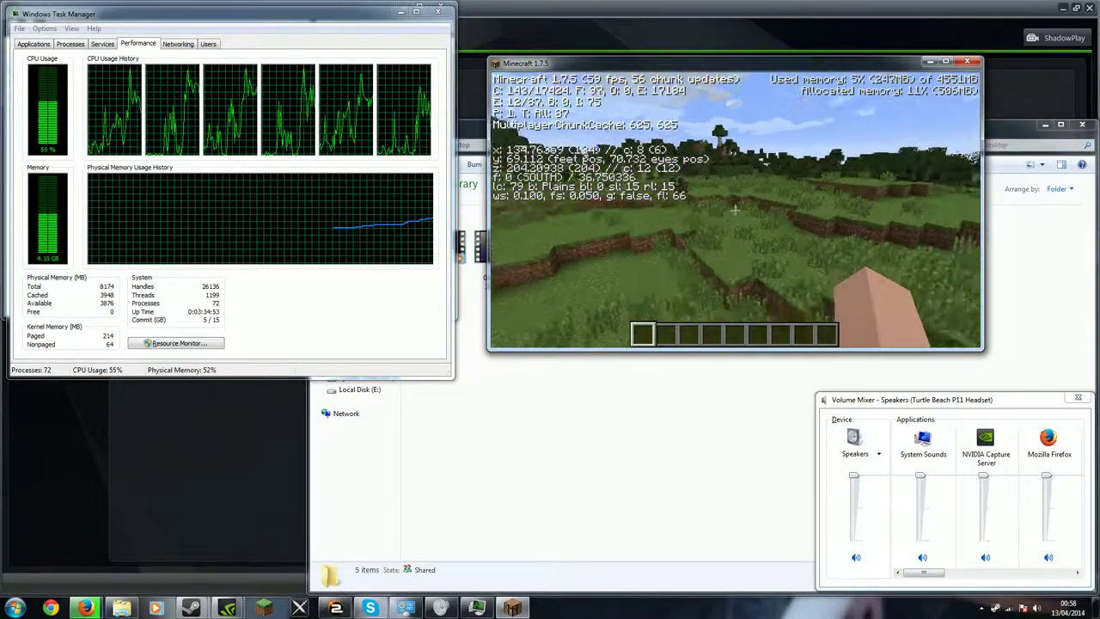
key("w")
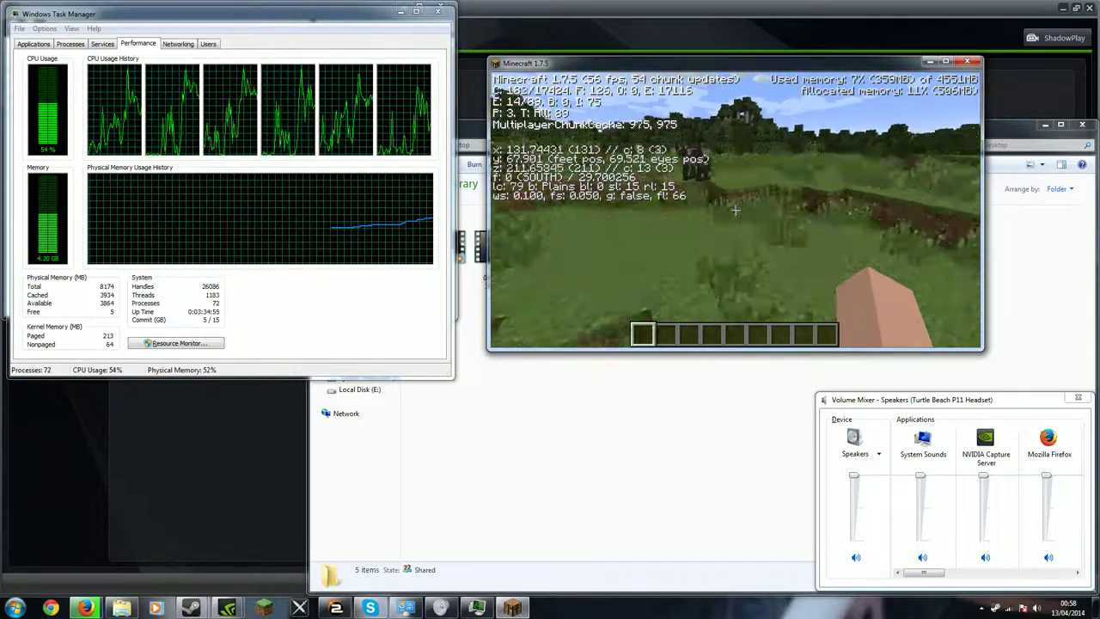
key("w")
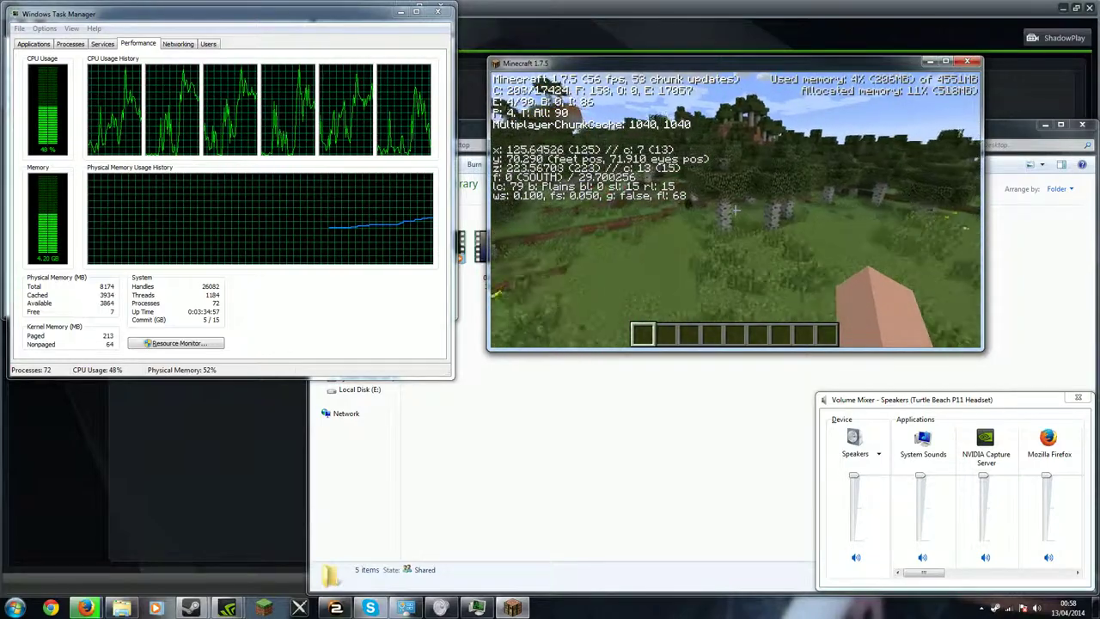
key("w")
key("w")
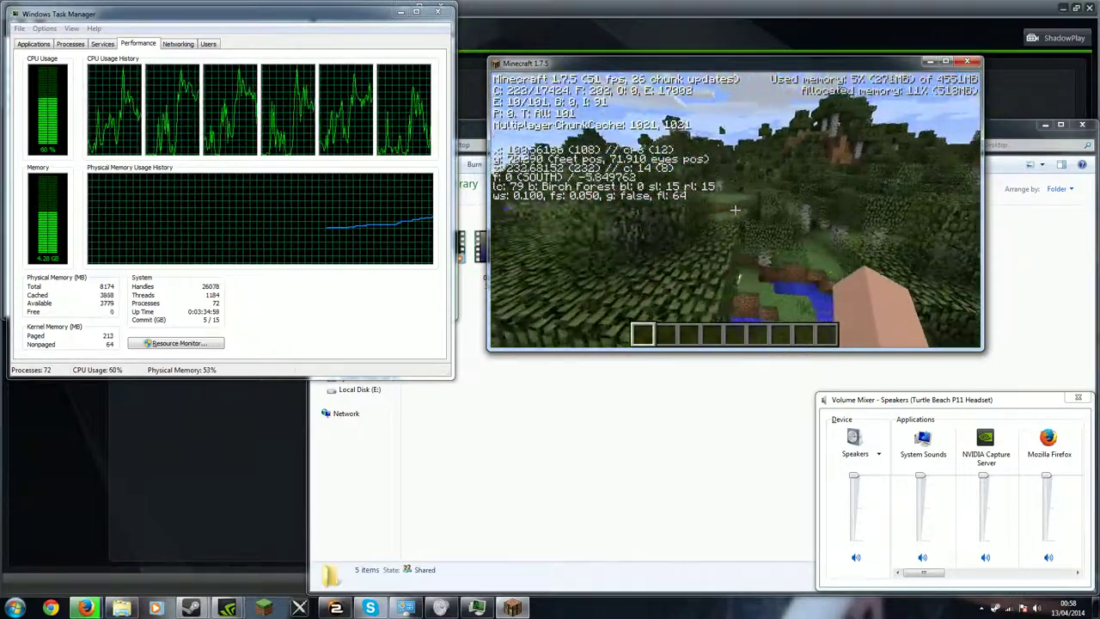
key("w")
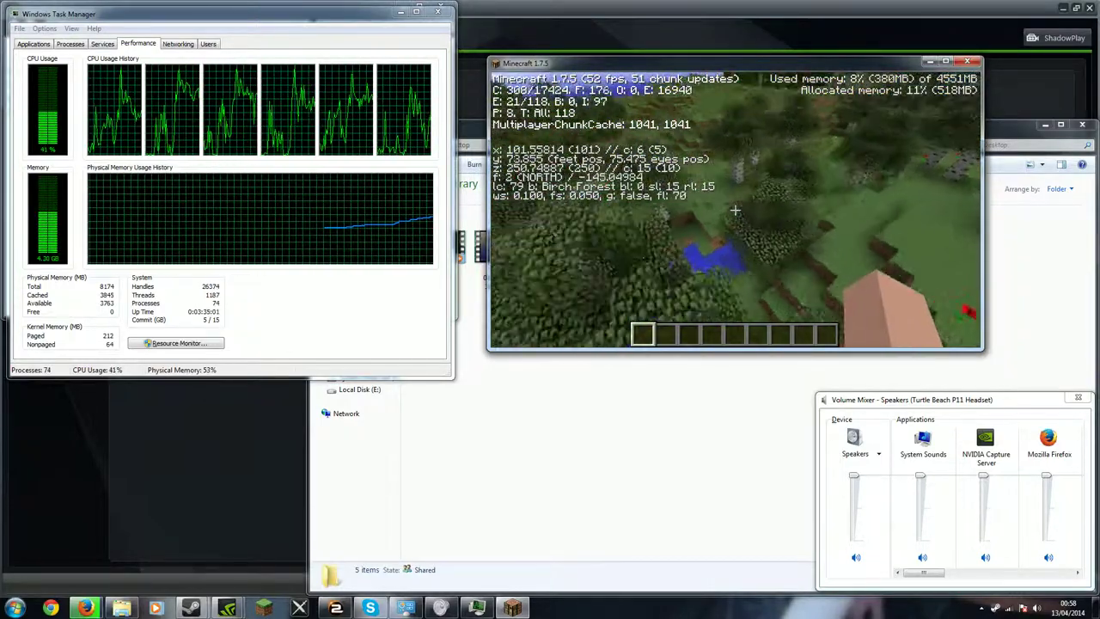
key("w")
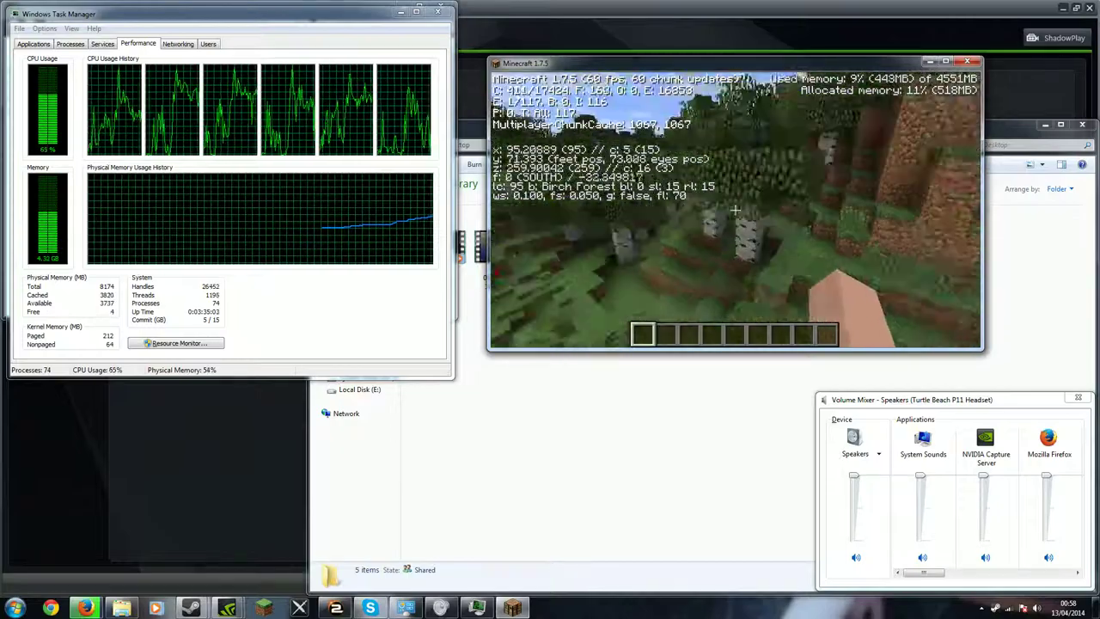
key("w")
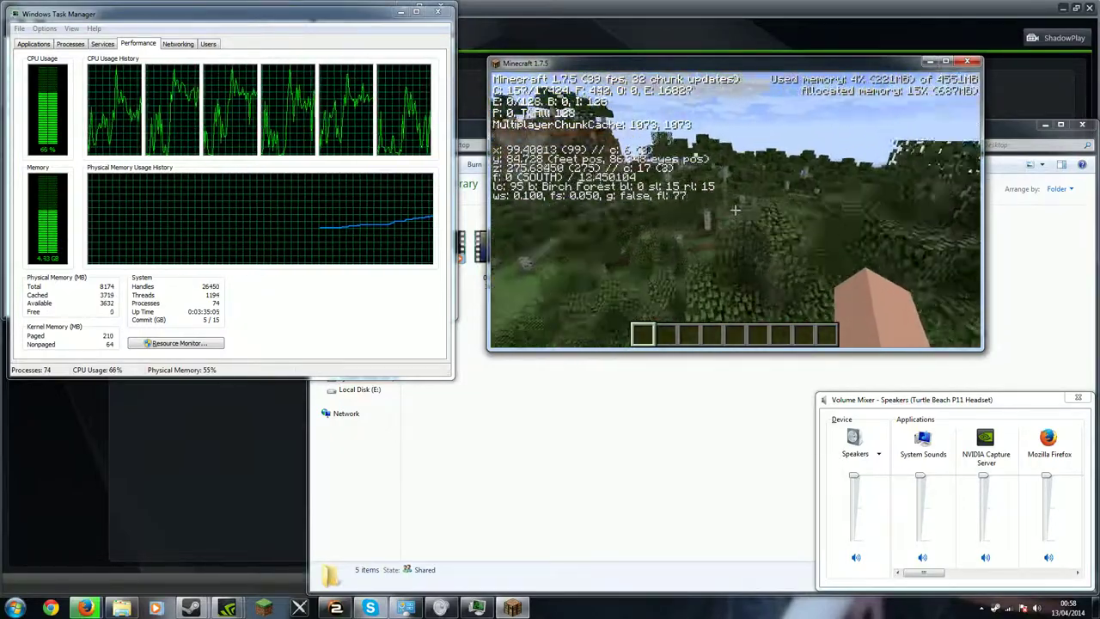
key("w")
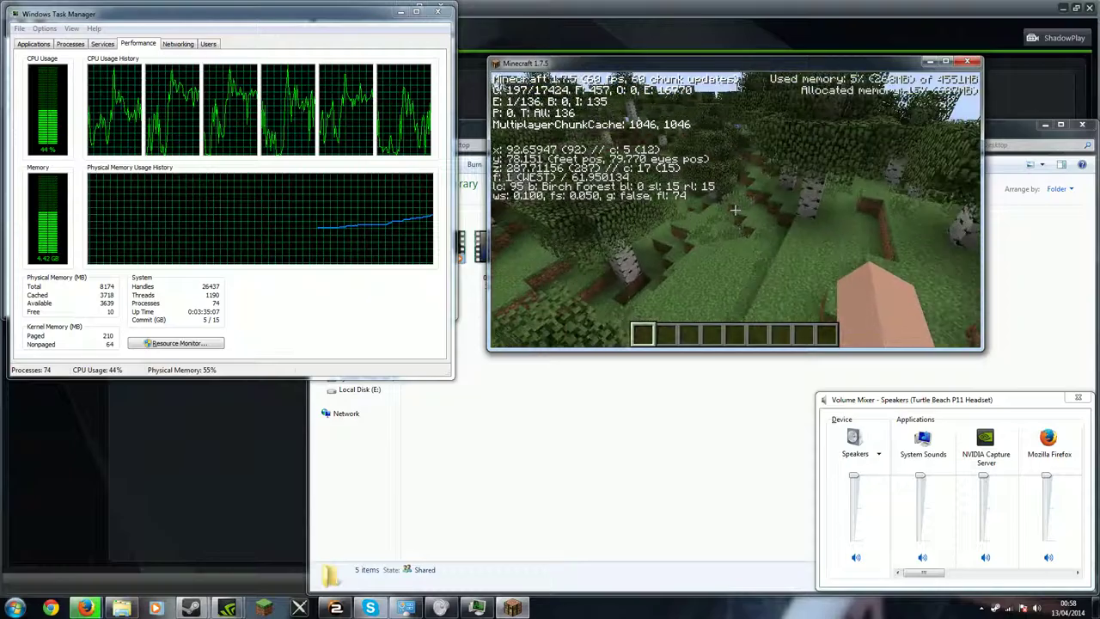
key("w")
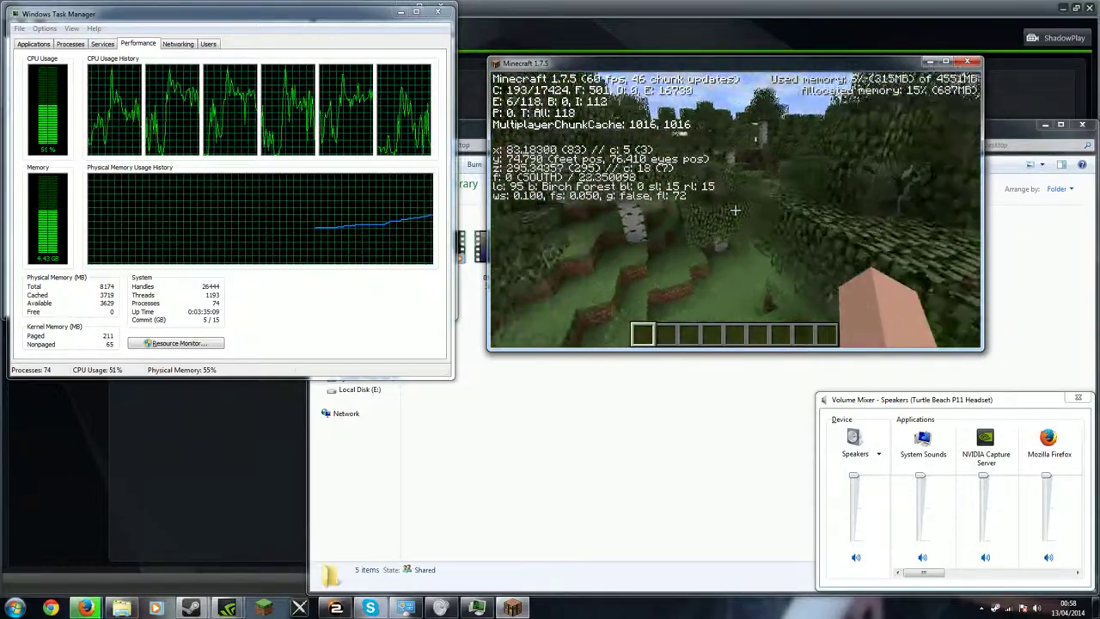
key("w")
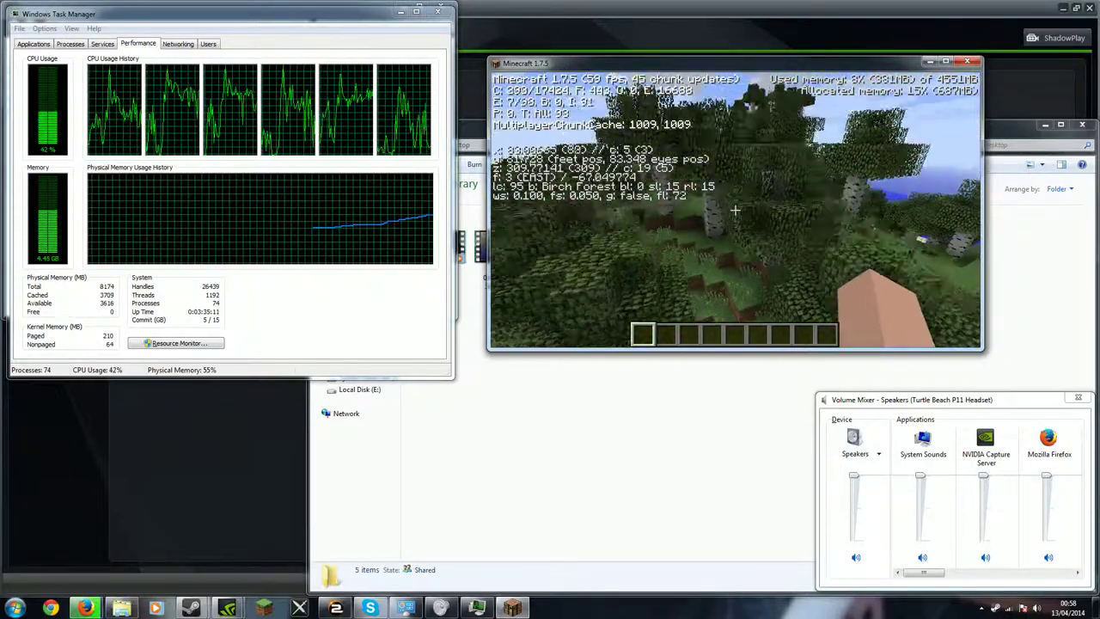
key("w")
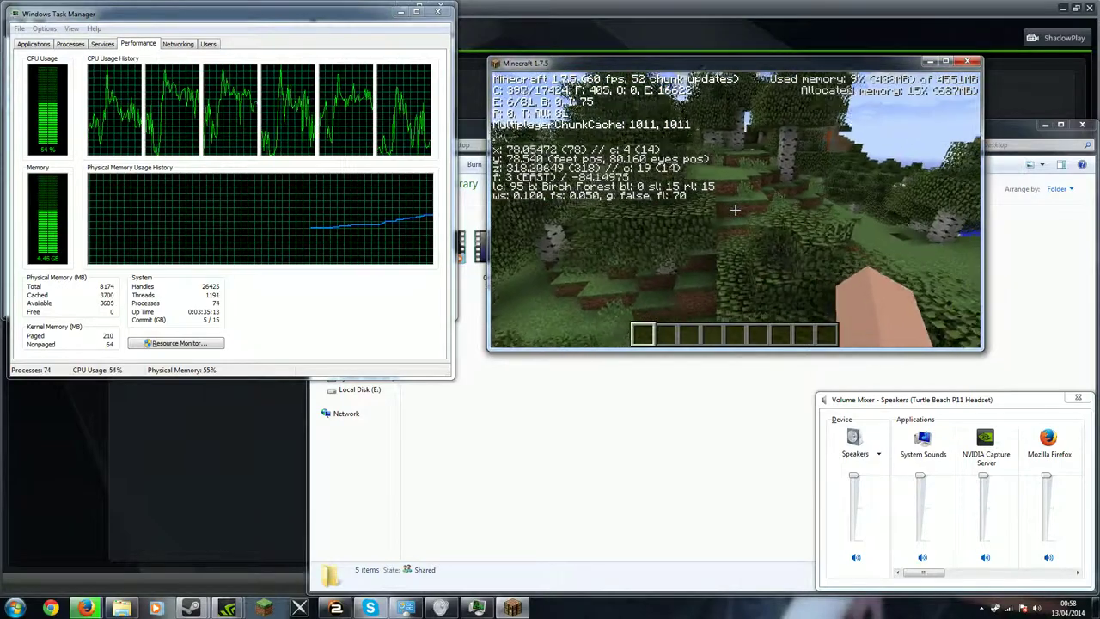
Step: Pause the game to examine Task Manager's memory graph, resume it and fly on towards the coast
key("Escape")
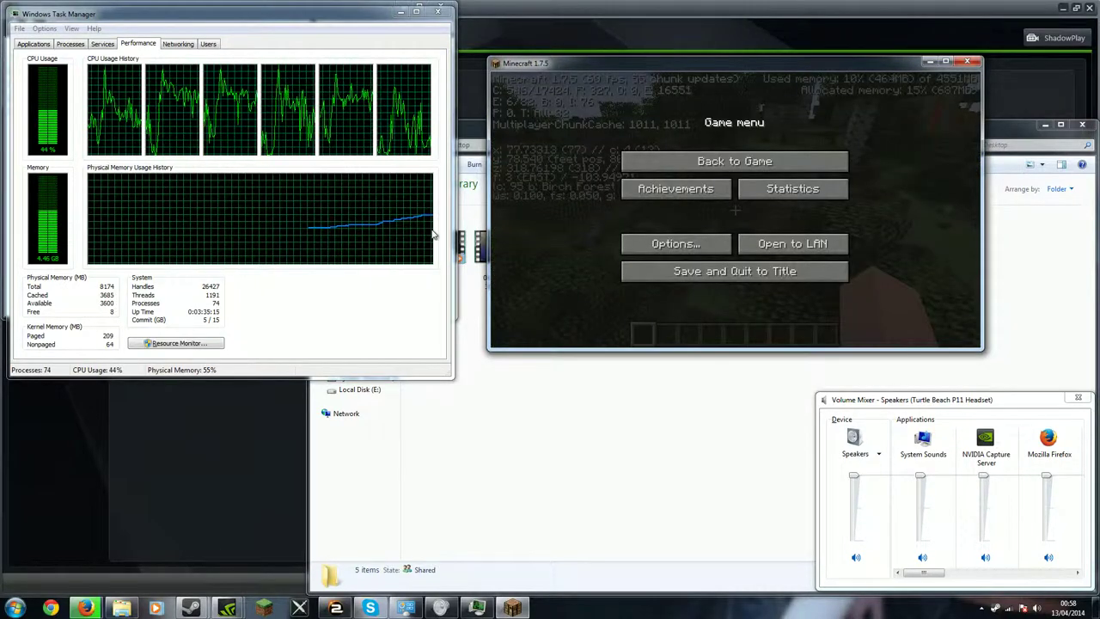
left_click(756, 162)
key("w")
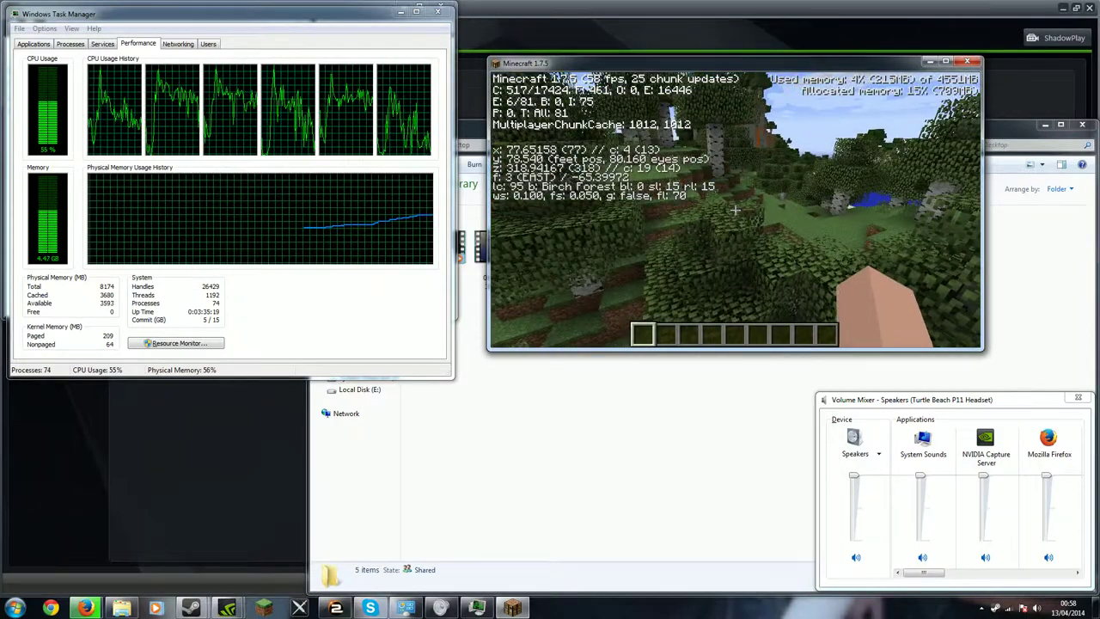
key("w")
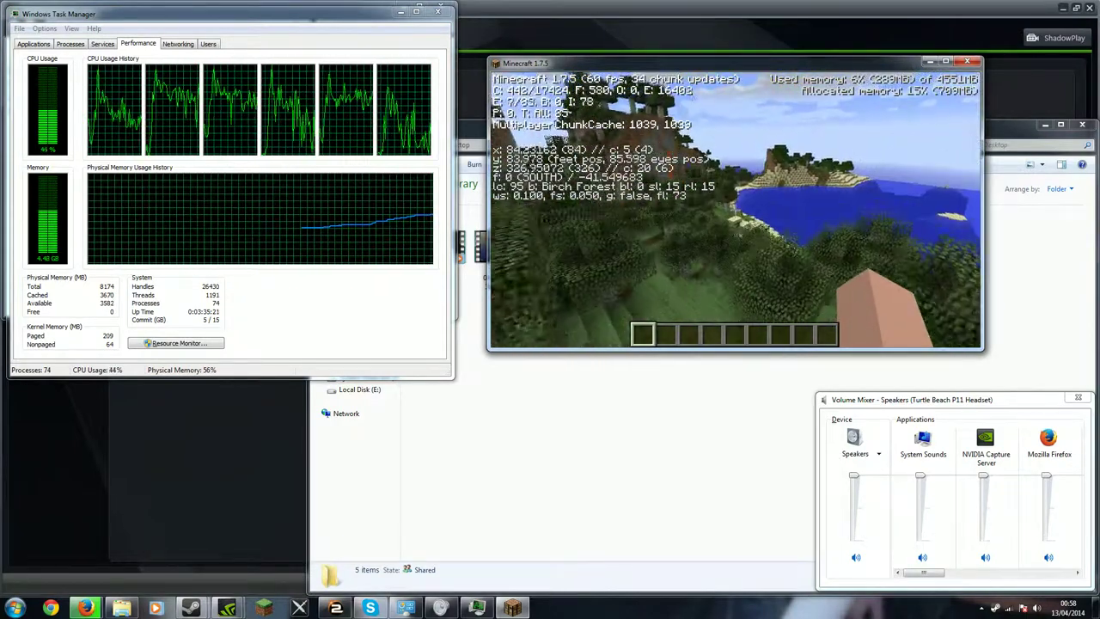
key("w")
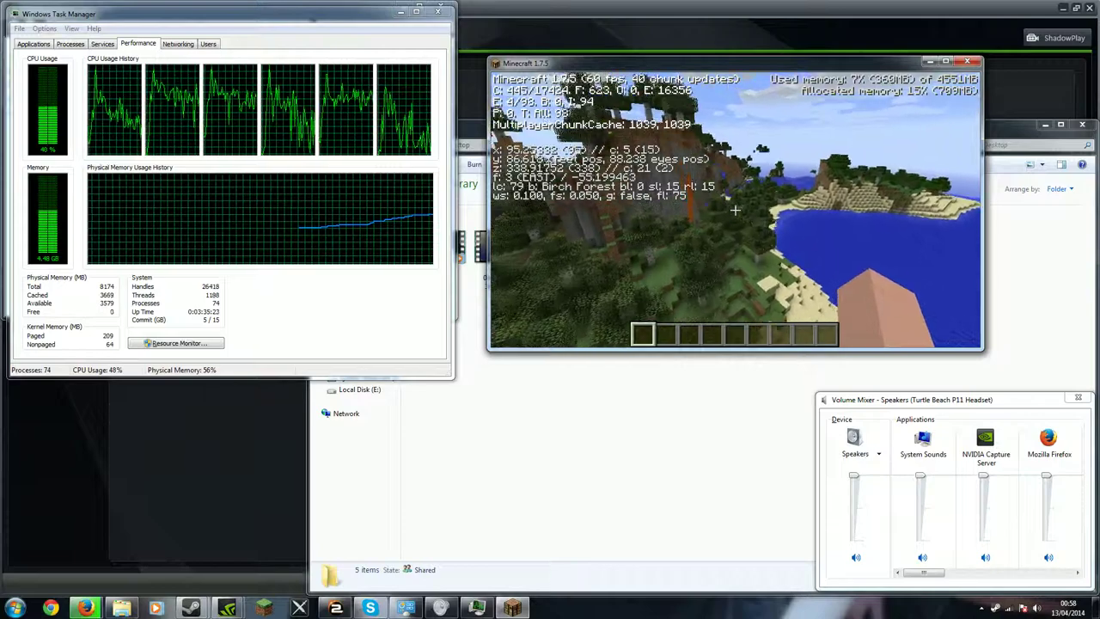
Step: Save and quit the world to the title screen and examine Task Manager's physical memory figures
key("Escape")
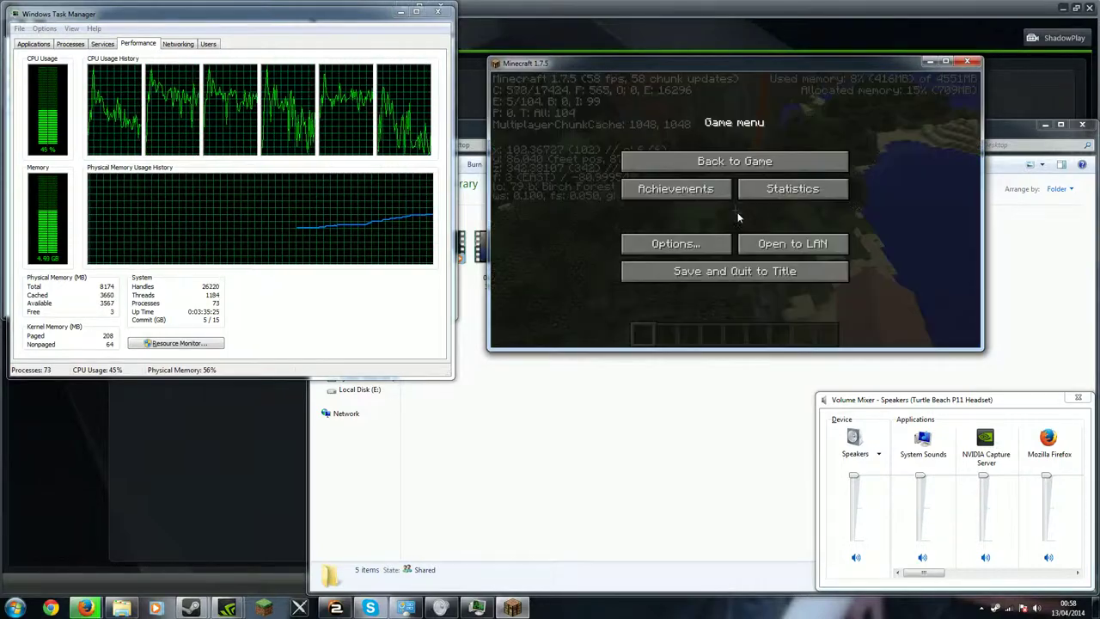
left_click(722, 275)
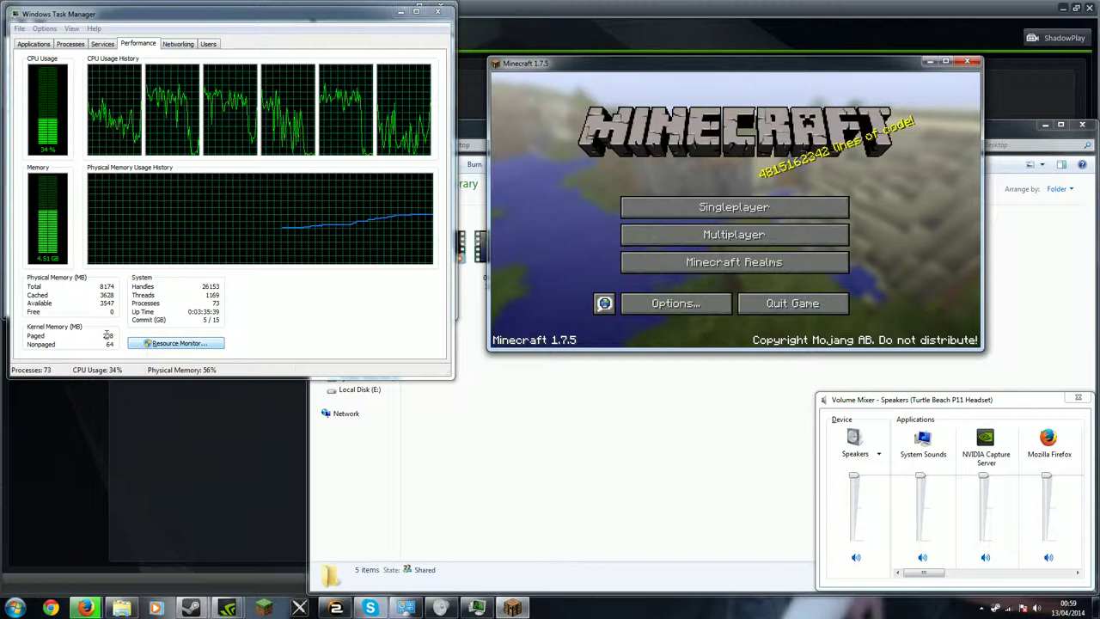
left_click_drag(101, 303, 121, 317)
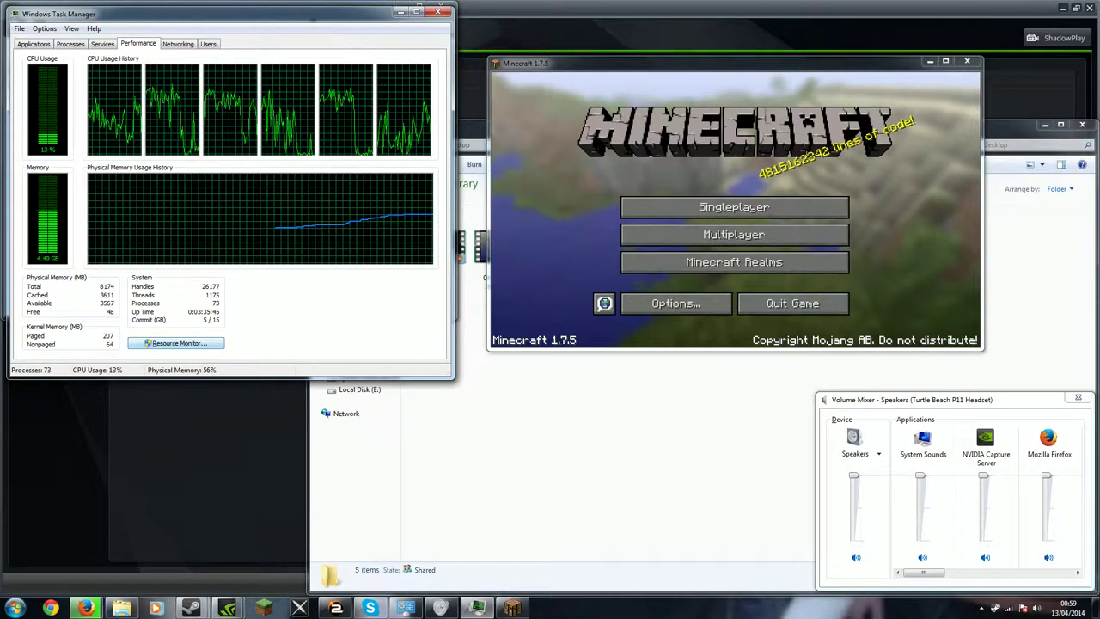
Step: Minimize the Videos library window and open the computer's system properties to examine the processor and installed memory
left_click(15, 608)
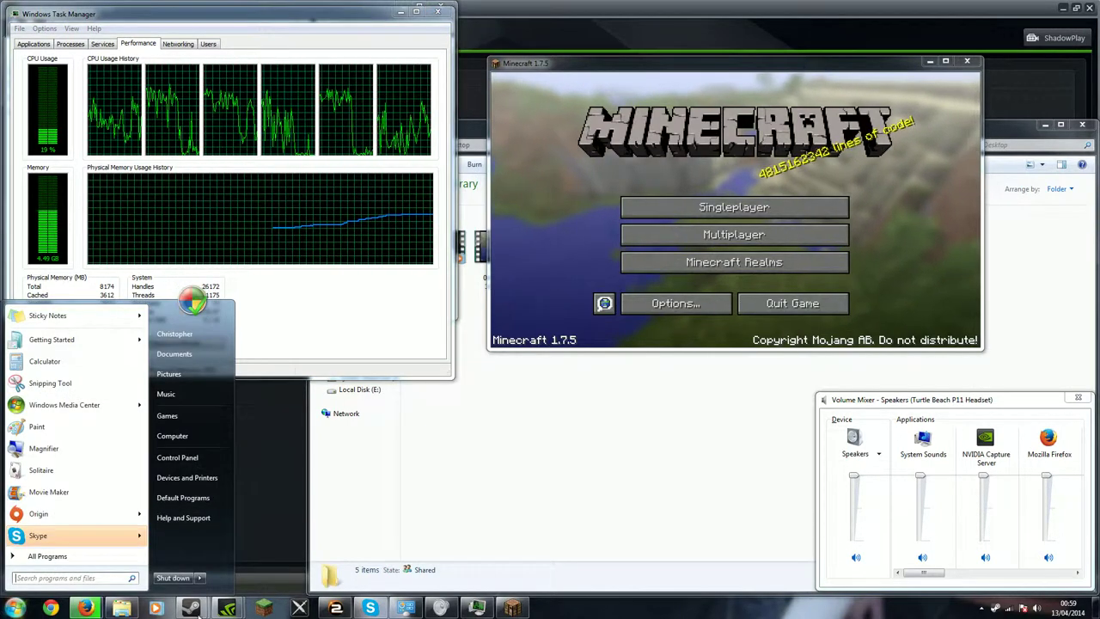
left_click(121, 609)
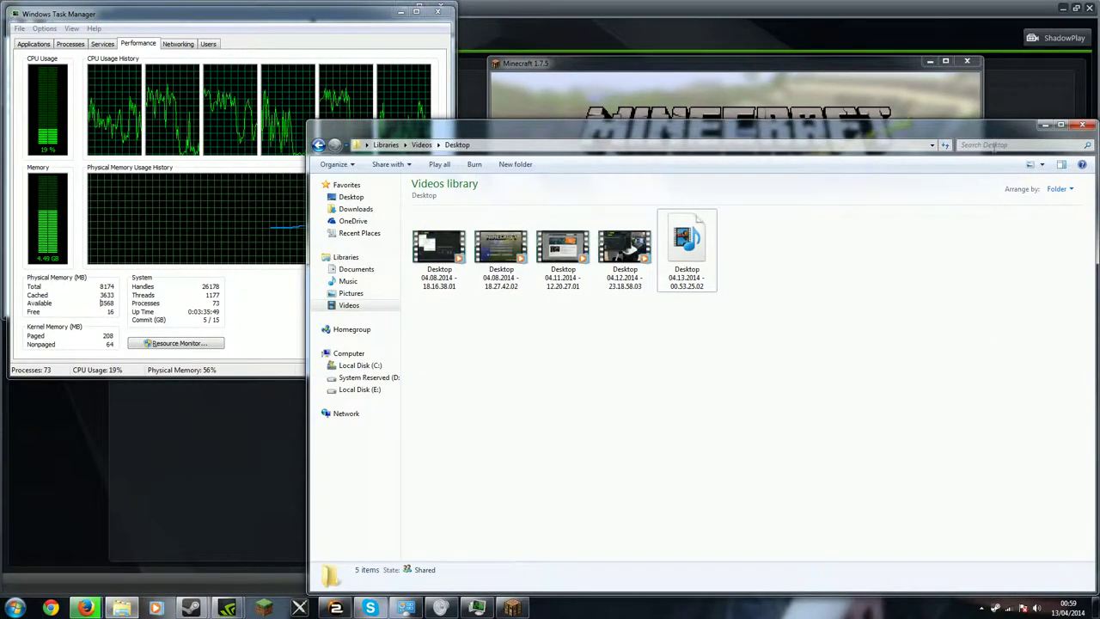
left_click(1045, 124)
left_click(15, 609)
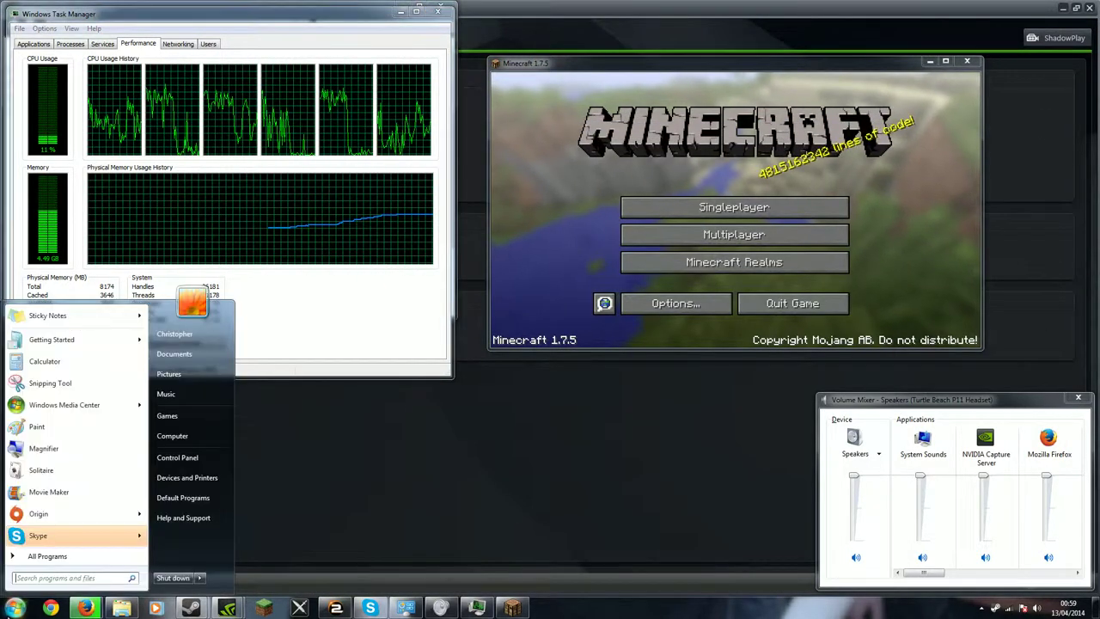
right_click(171, 439)
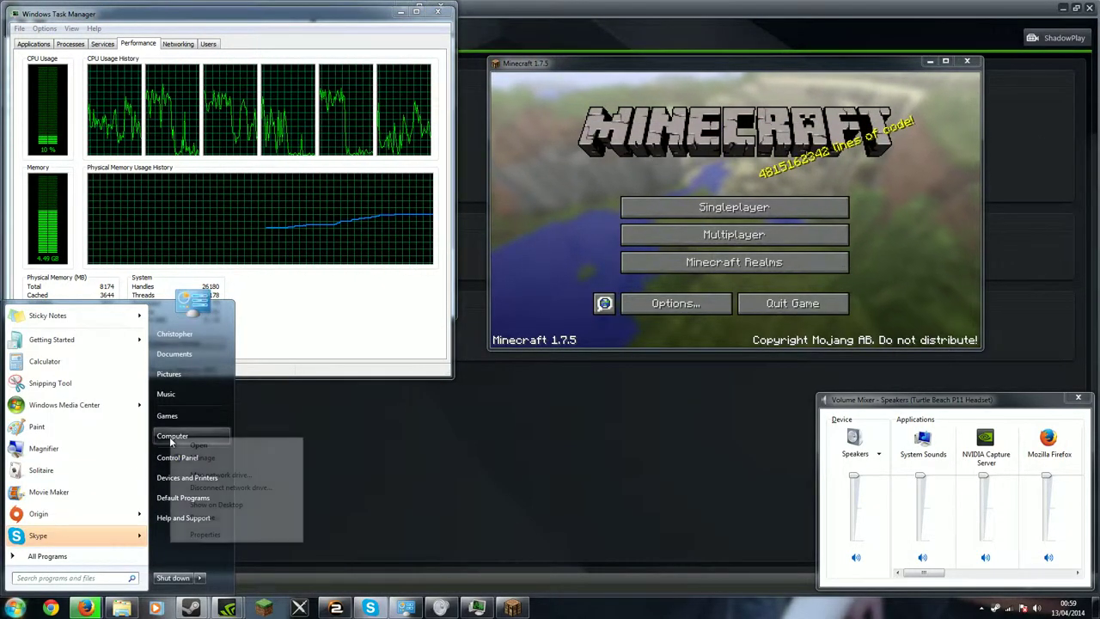
left_click(198, 533)
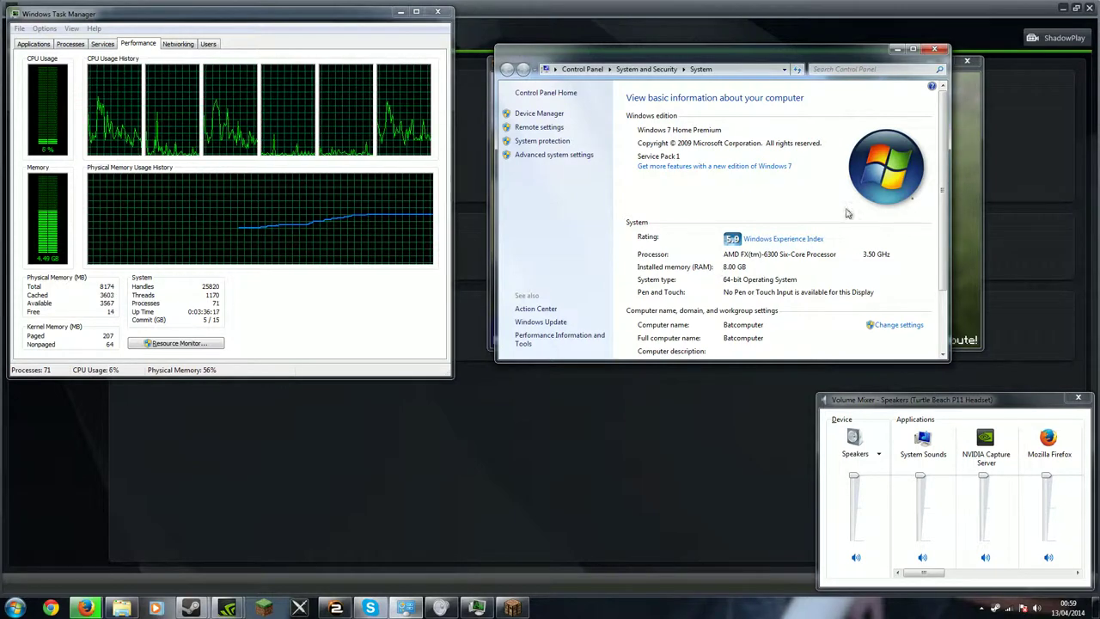
Step: Open the Windows Experience Index to examine the component subscores, and bring the Minecraft window back to the front
scroll(778, 206, "down", 2)
scroll(778, 206, "up", 1)
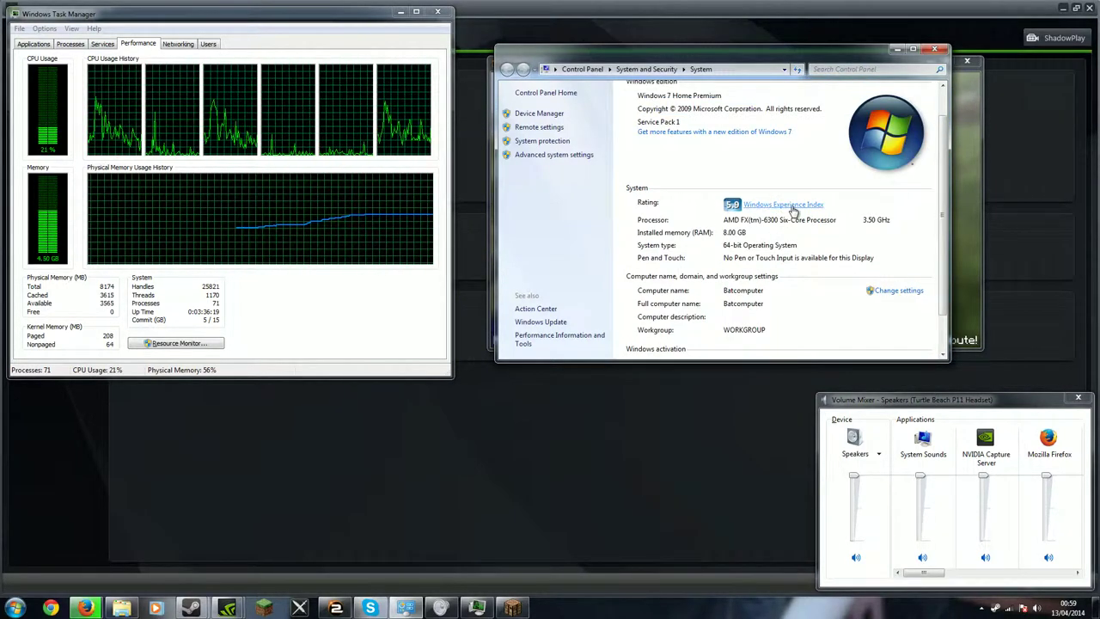
left_click(784, 206)
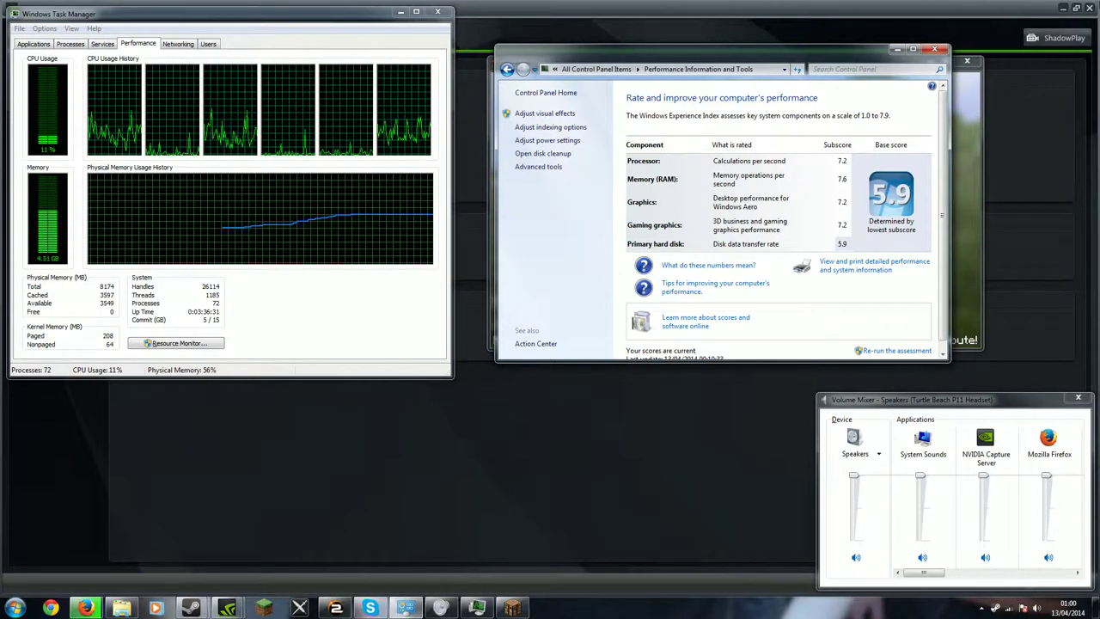
left_click(959, 69)
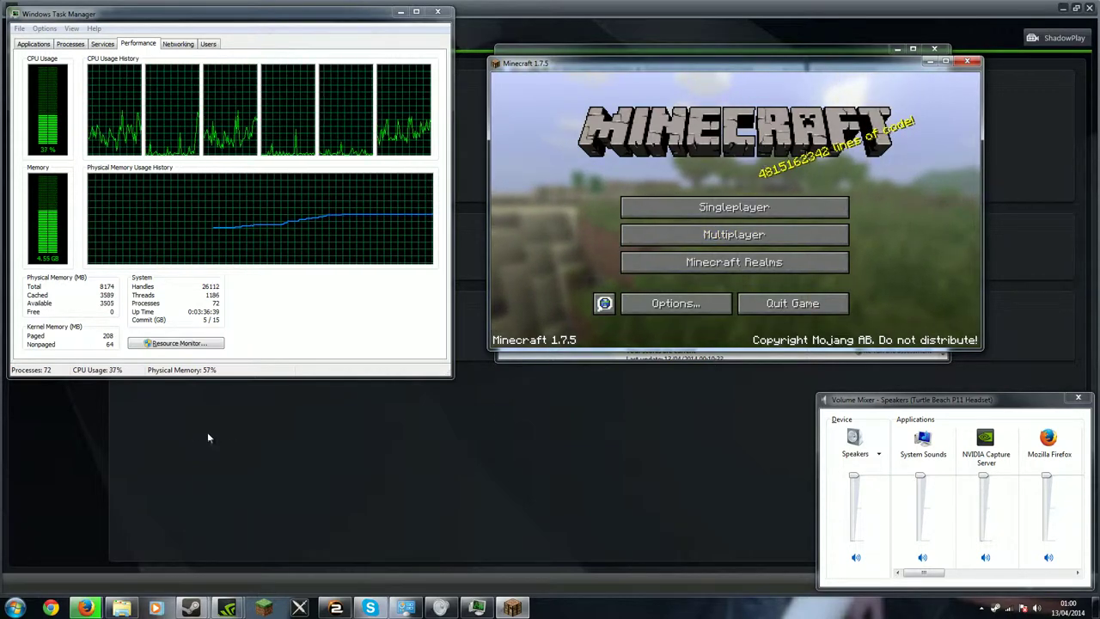
Step: Examine Task Manager's CPU history in the enlarged graph view, restore the normal view and move the Minecraft window off the performance ratings
double_click(258, 137)
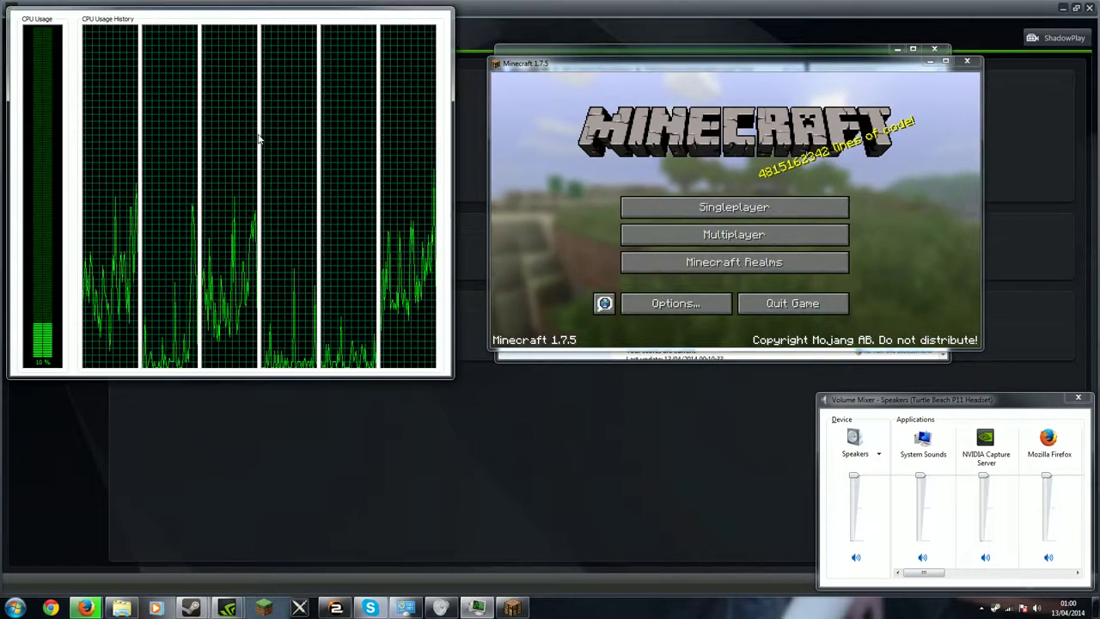
double_click(258, 137)
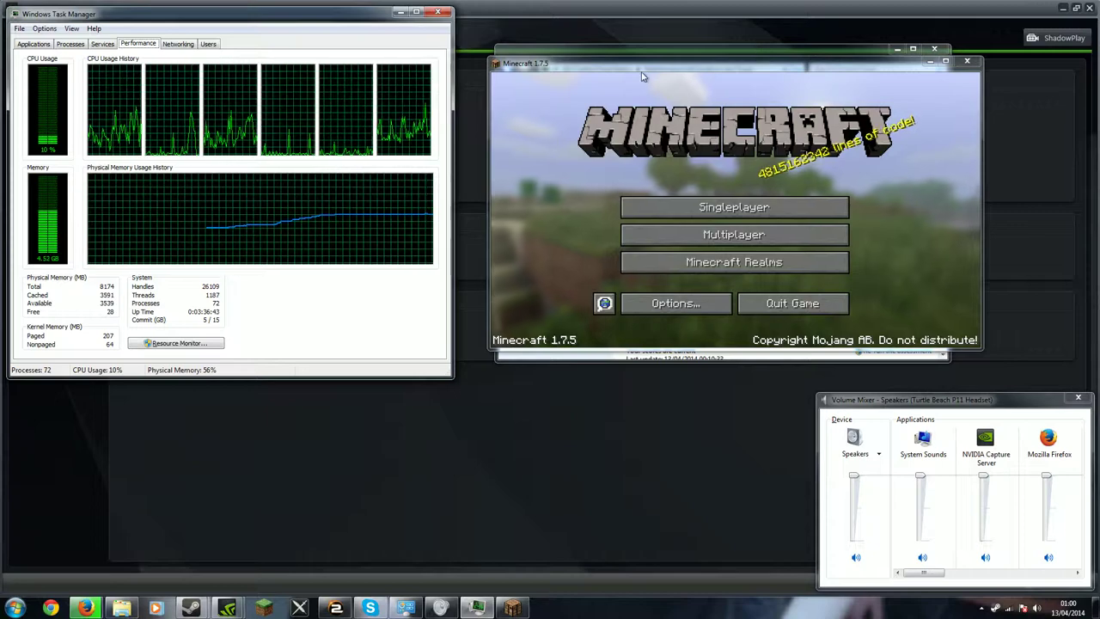
left_click_drag(851, 73, 616, 208)
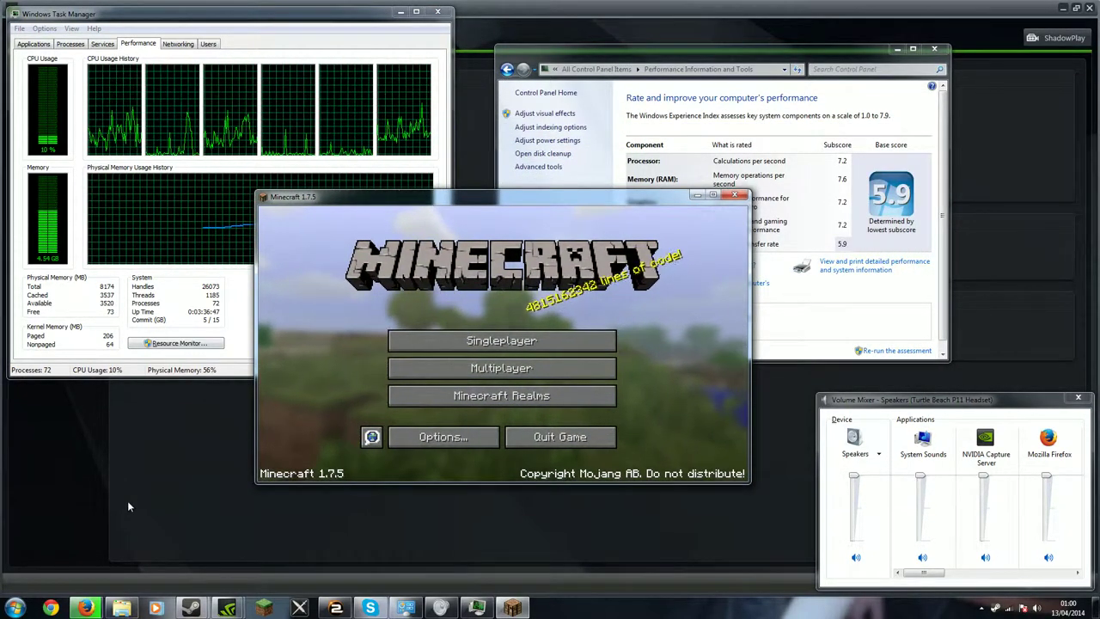
double_click(117, 66)
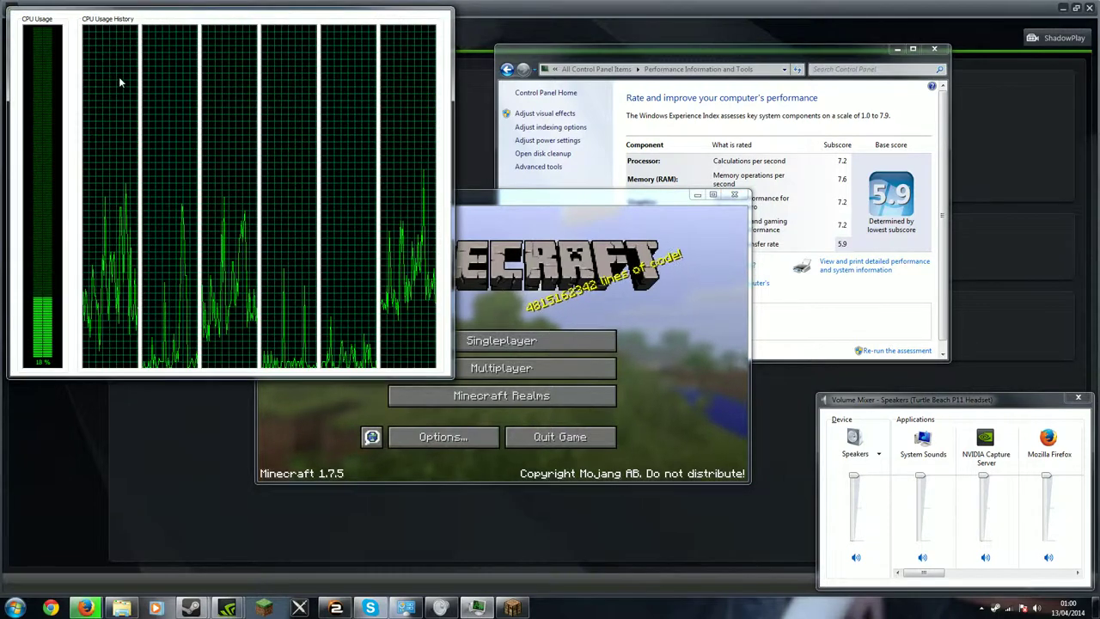
double_click(119, 77)
left_click(483, 220)
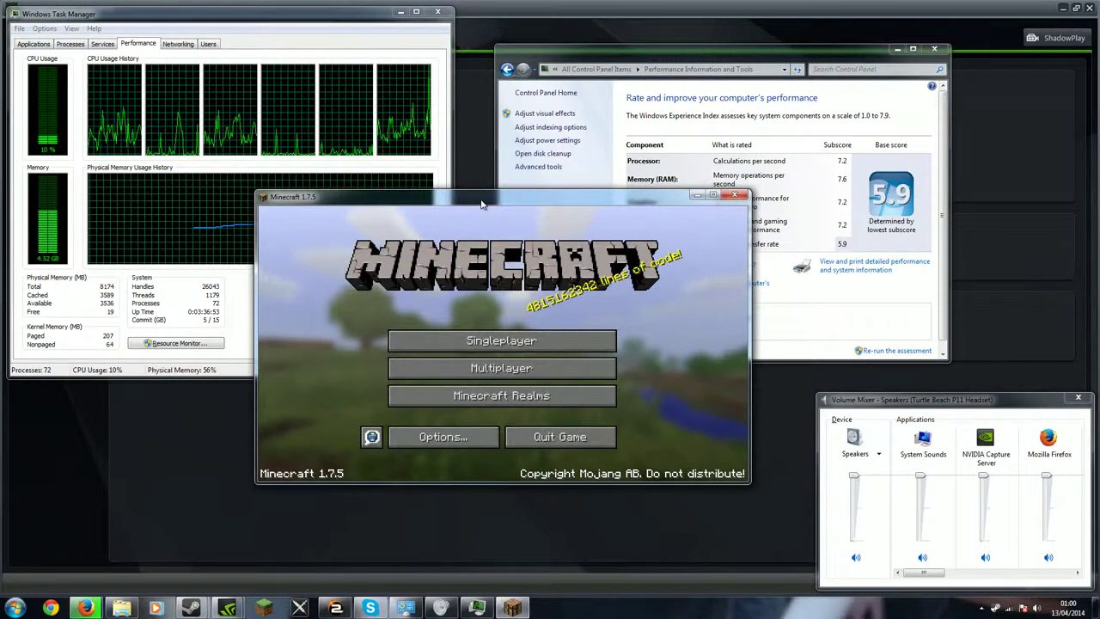
left_click_drag(482, 204, 480, 207)
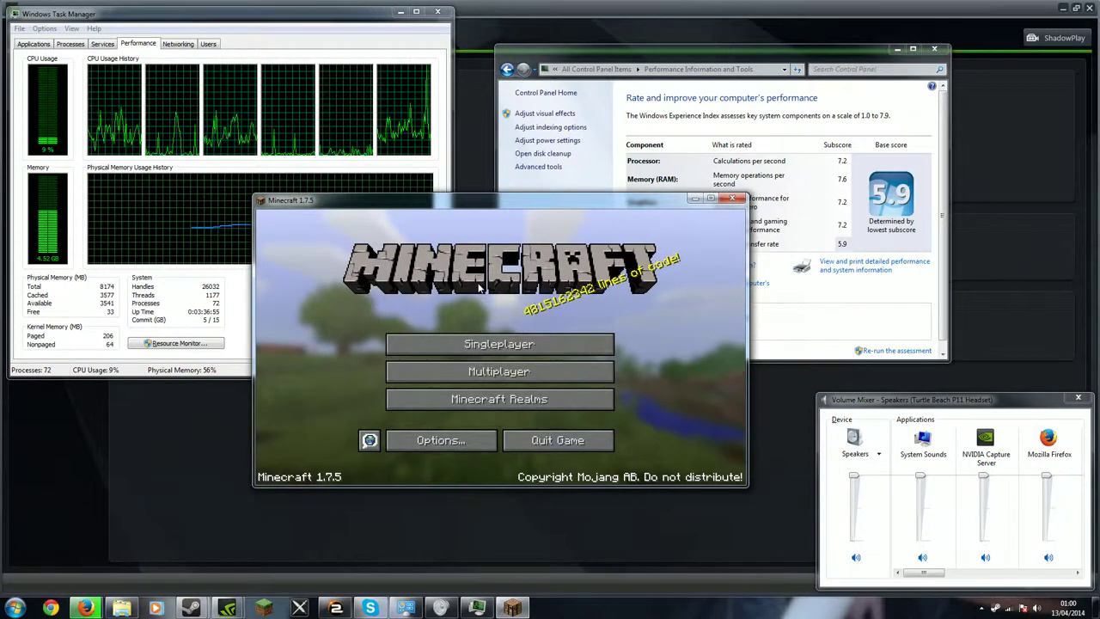